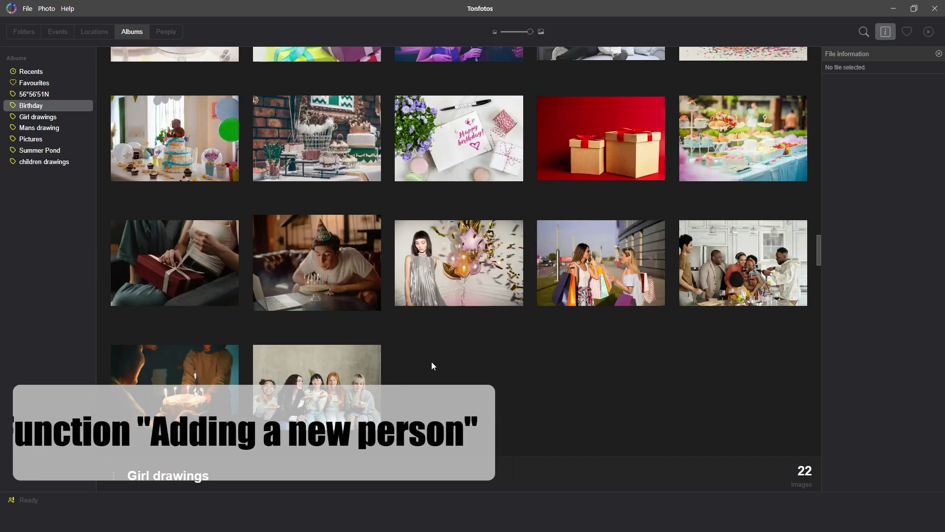
# Step: Select the Birthday album photo of five friends eating cake
pyautogui.click(347, 376)
# Step: Open the cake photo full size and tag the blonde woman on the right as new person Jane
pyautogui.doubleClick(348, 375)
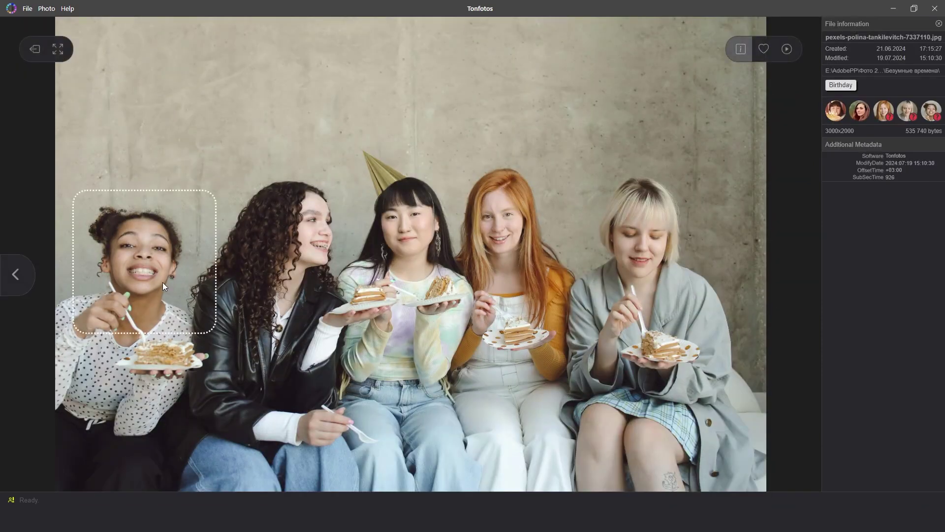
pyautogui.moveTo(300, 249)
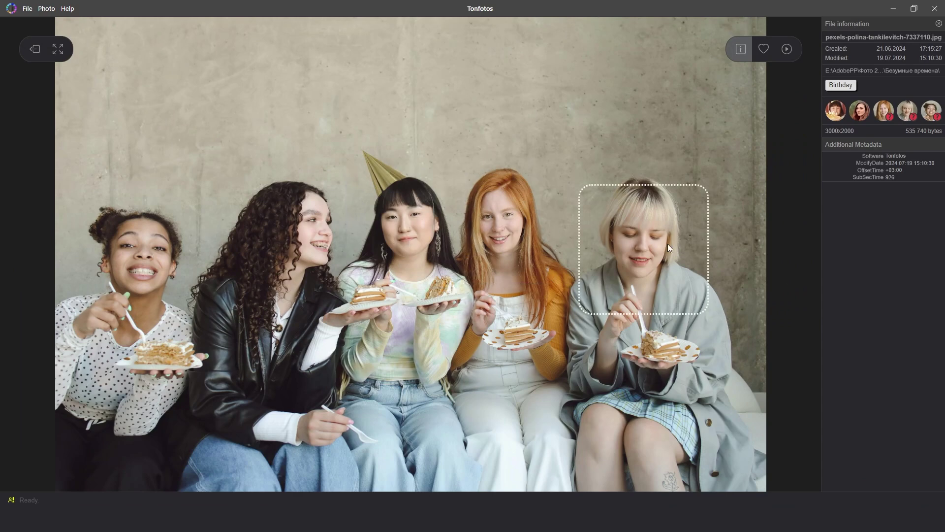
pyautogui.rightClick(685, 266)
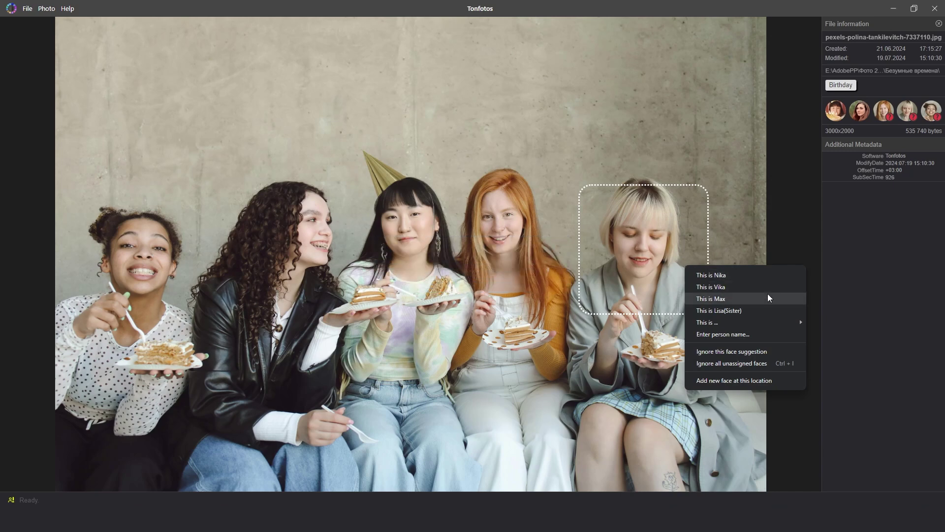
pyautogui.moveTo(772, 324)
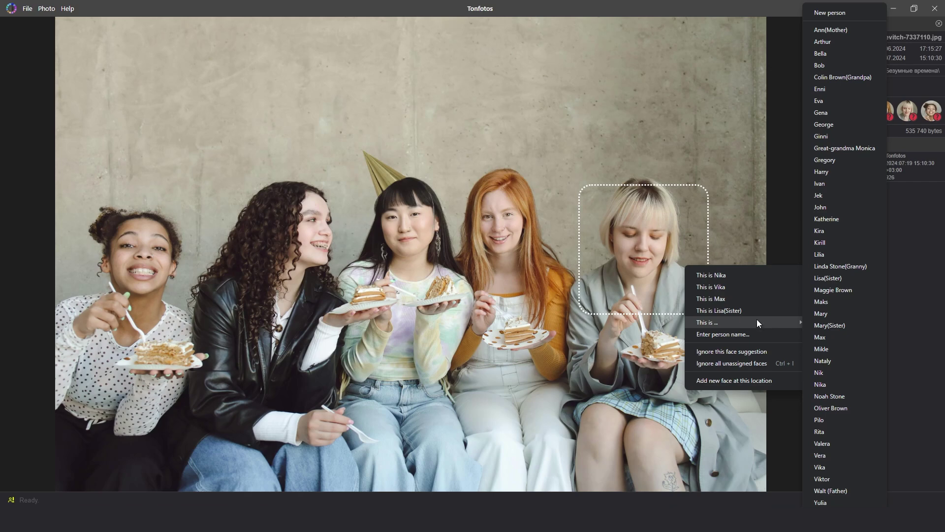
pyautogui.press('Escape')
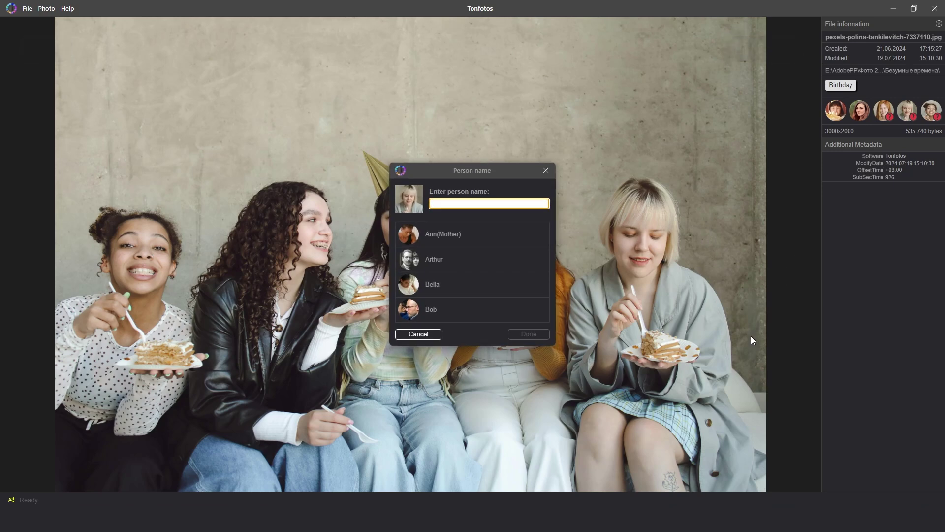
pyautogui.write('Jane')
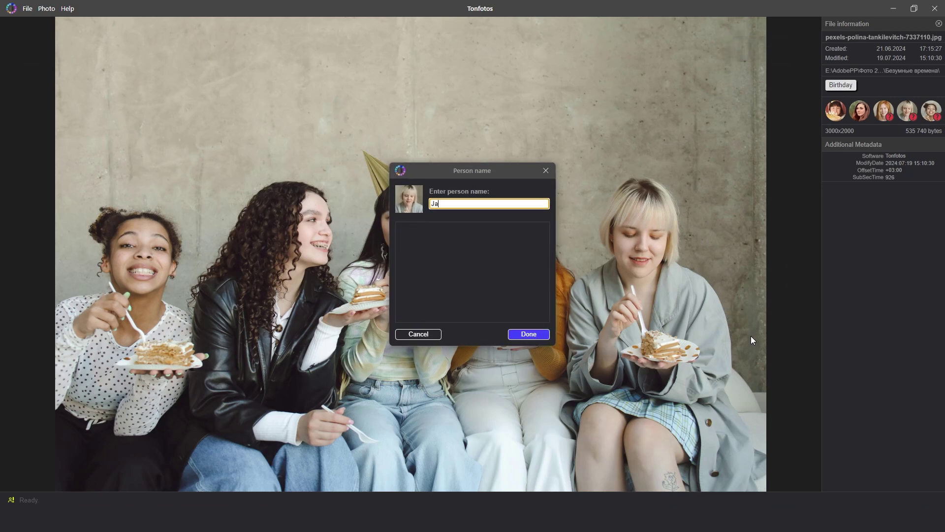
pyautogui.click(548, 335)
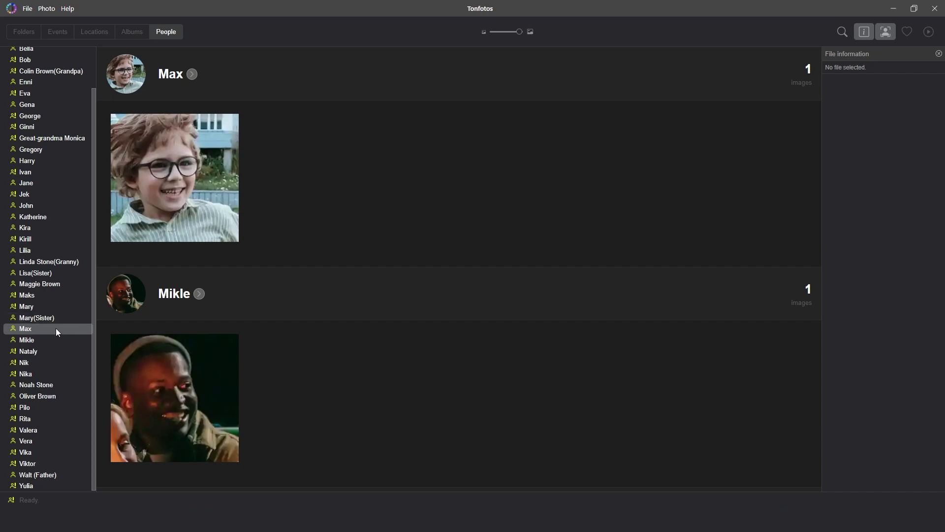
# Step: Create a new people group named My Family containing Max
pyautogui.rightClick(57, 331)
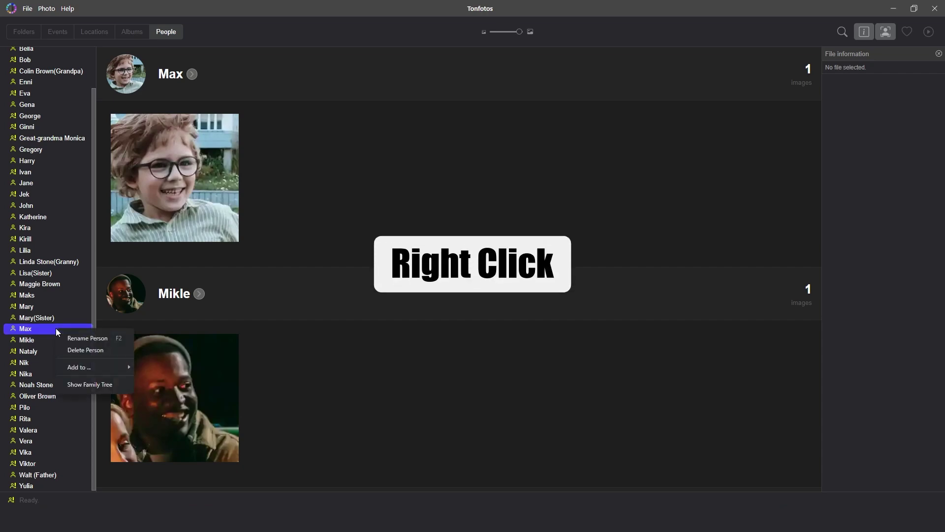
pyautogui.moveTo(87, 367)
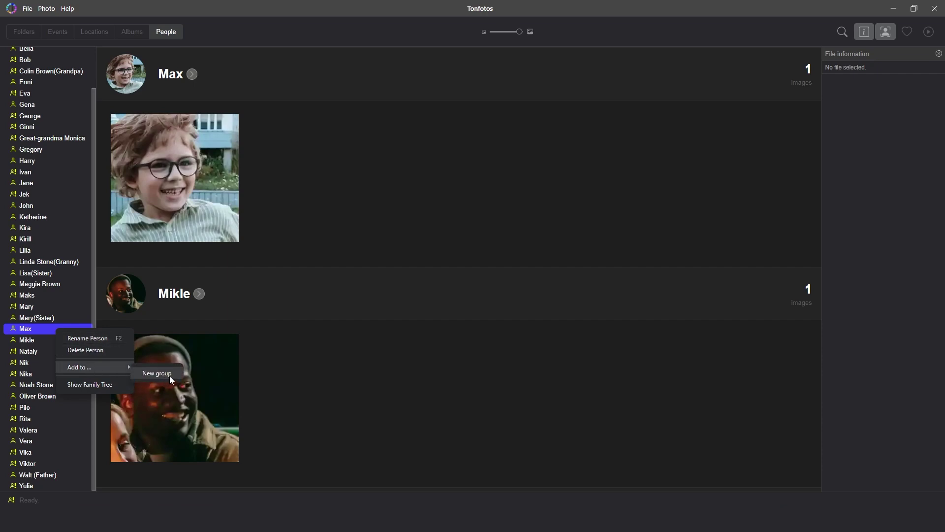
pyautogui.click(157, 373)
pyautogui.write('My')
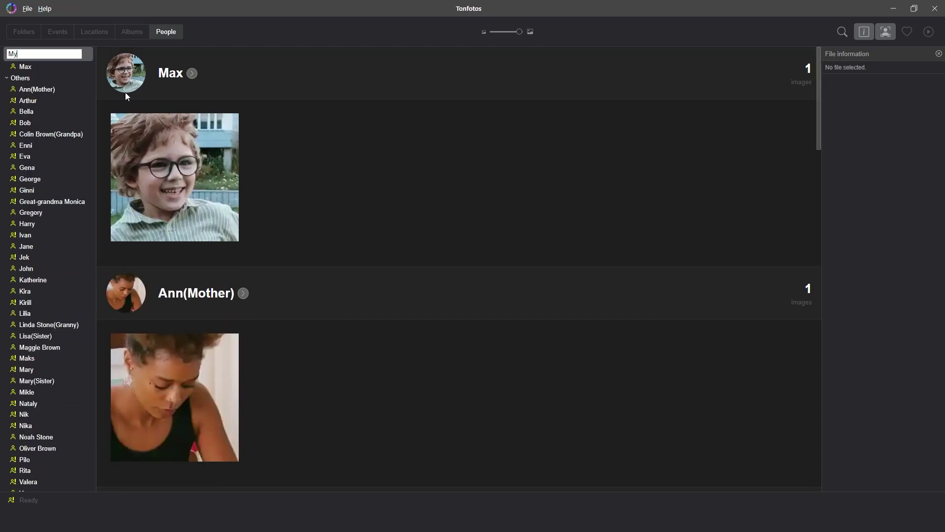
pyautogui.write(' Family')
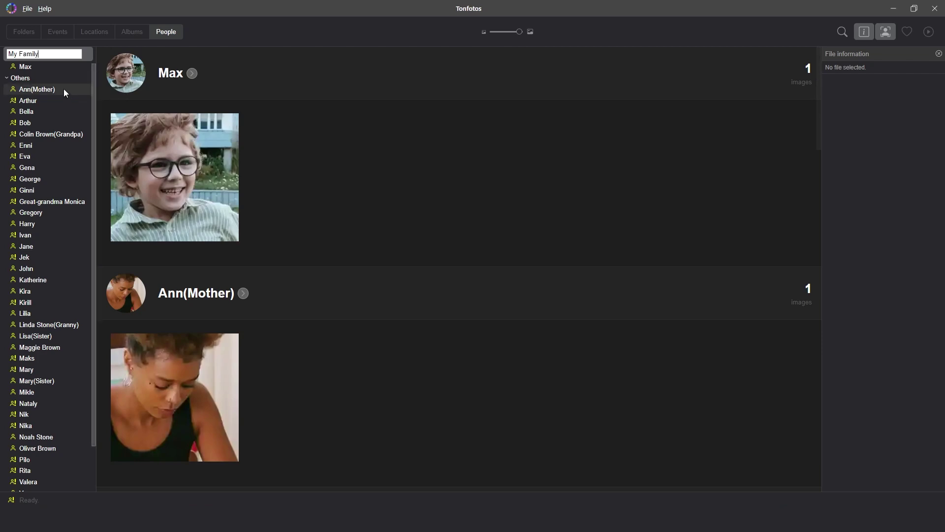
pyautogui.rightClick(64, 89)
pyautogui.moveTo(102, 129)
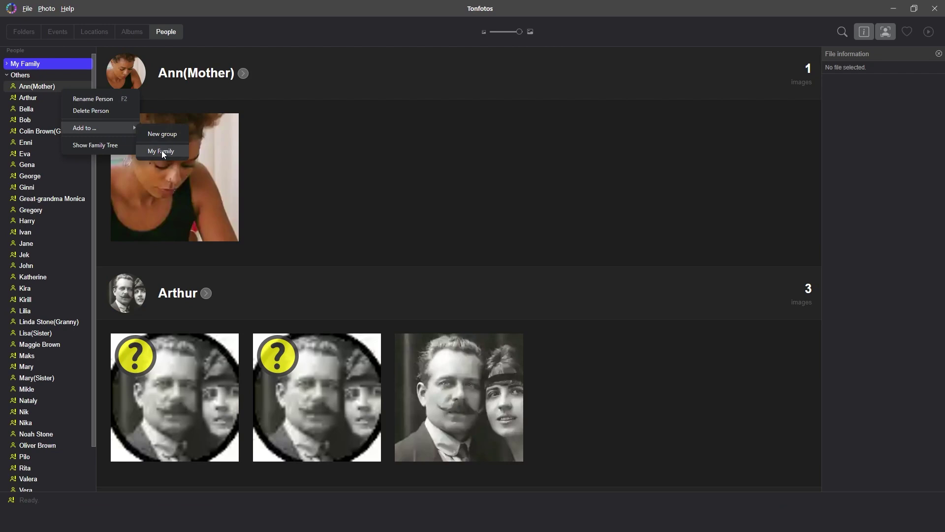
pyautogui.click(162, 151)
pyautogui.rightClick(83, 122)
pyautogui.moveTo(135, 177)
pyautogui.click(185, 196)
pyautogui.rightClick(63, 179)
pyautogui.moveTo(129, 223)
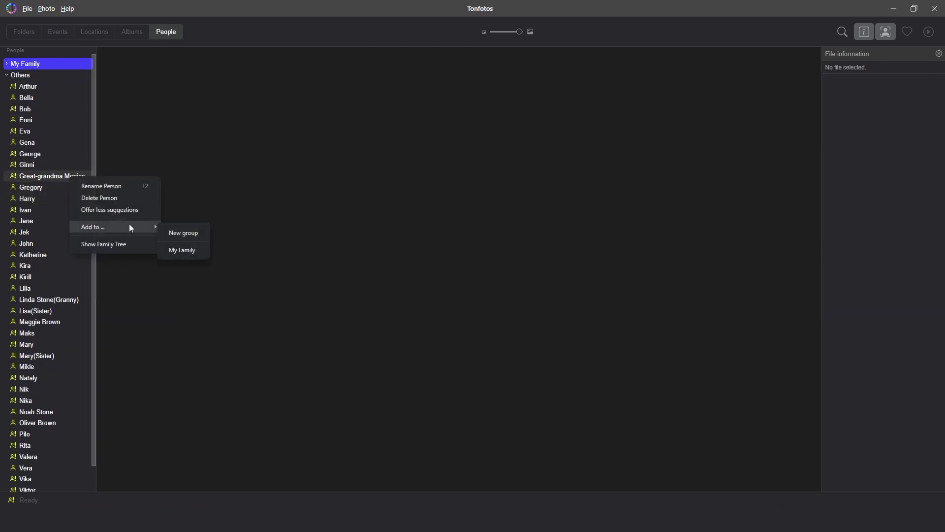
pyautogui.click(180, 249)
pyautogui.rightClick(69, 288)
pyautogui.click(170, 349)
pyautogui.rightClick(49, 290)
pyautogui.moveTo(99, 328)
pyautogui.click(139, 351)
pyautogui.rightClick(59, 323)
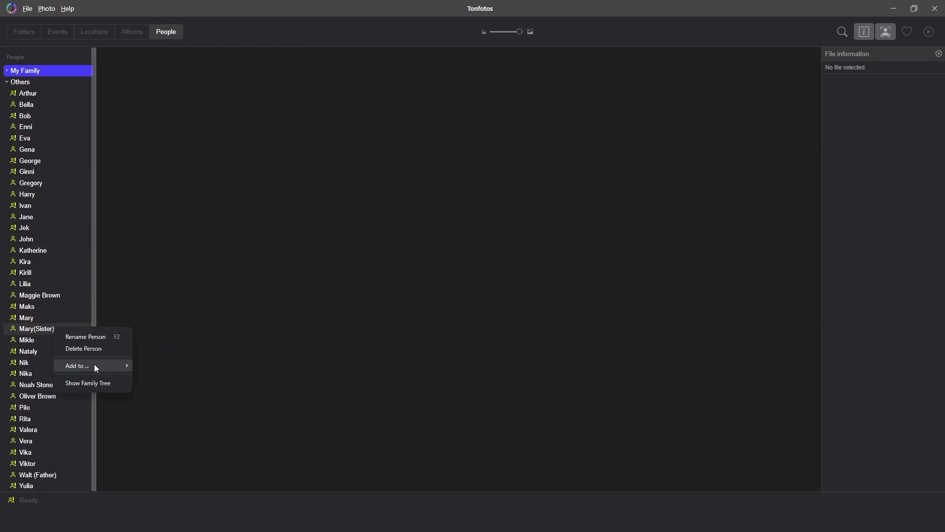
pyautogui.moveTo(95, 364)
pyautogui.click(150, 388)
pyautogui.rightClick(61, 465)
pyautogui.moveTo(93, 438)
pyautogui.click(152, 461)
pyautogui.click(15, 72)
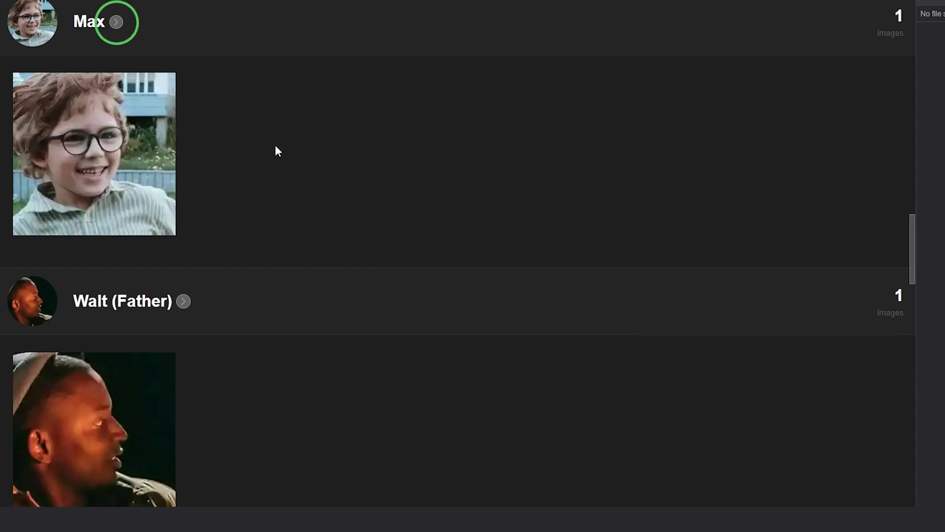
# Step: Expand Max's entry to show his Person Details and Relations section
pyautogui.click(117, 22)
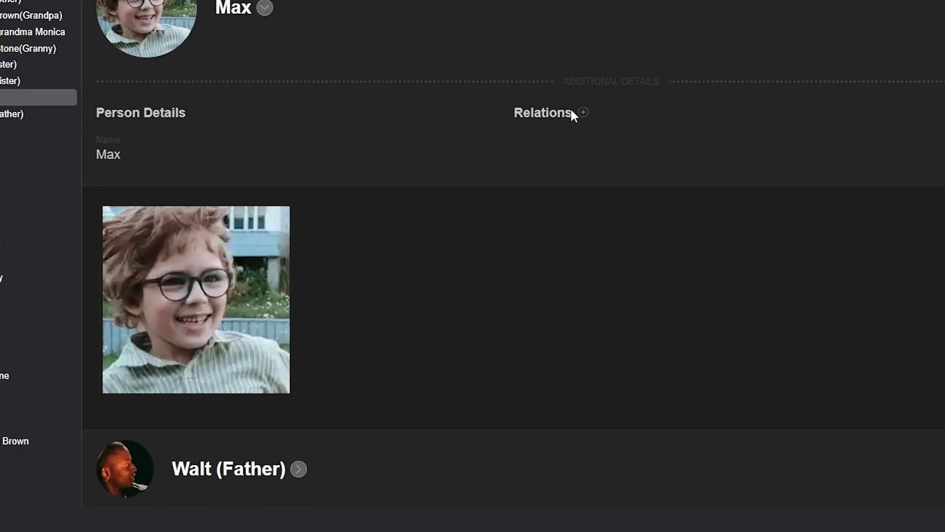
pyautogui.click(584, 113)
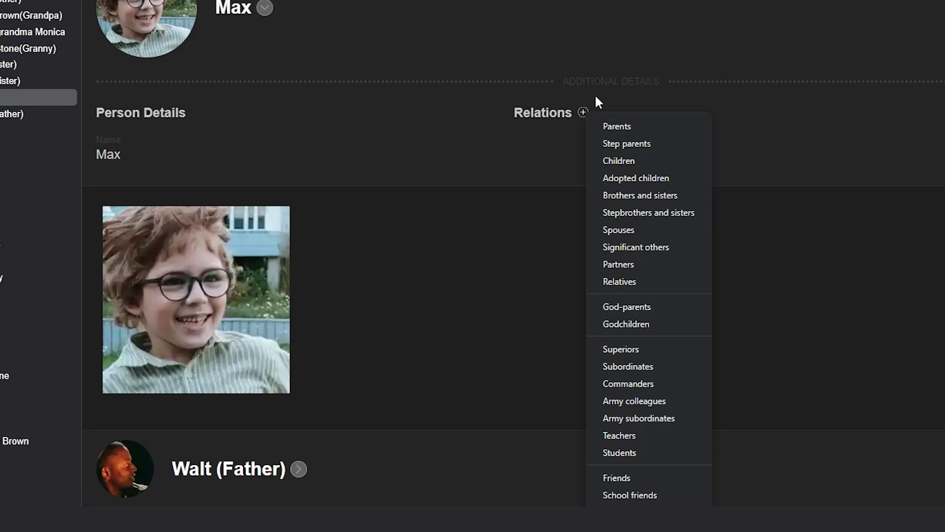
# Step: Link Ann(Mother) and Walt (Father) as Max's parents, then open Ann(Mother)'s page
pyautogui.click(596, 98)
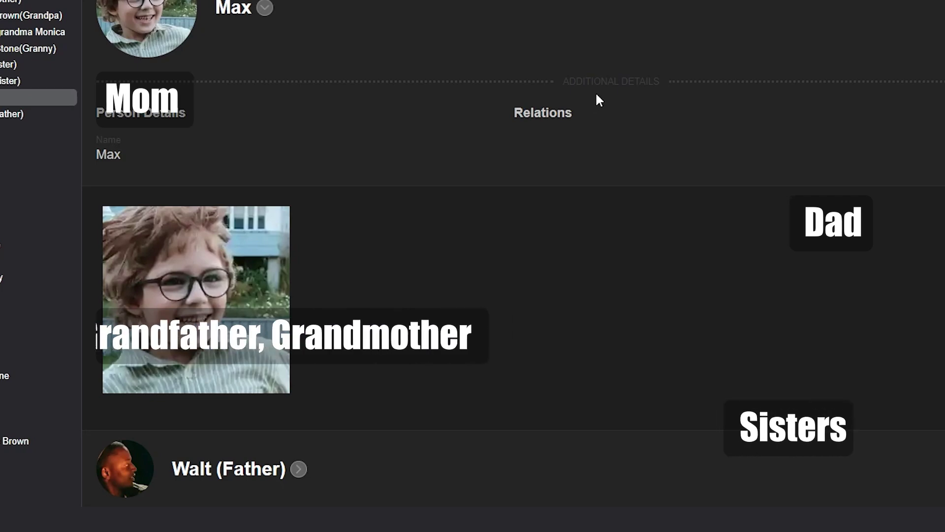
pyautogui.click(584, 112)
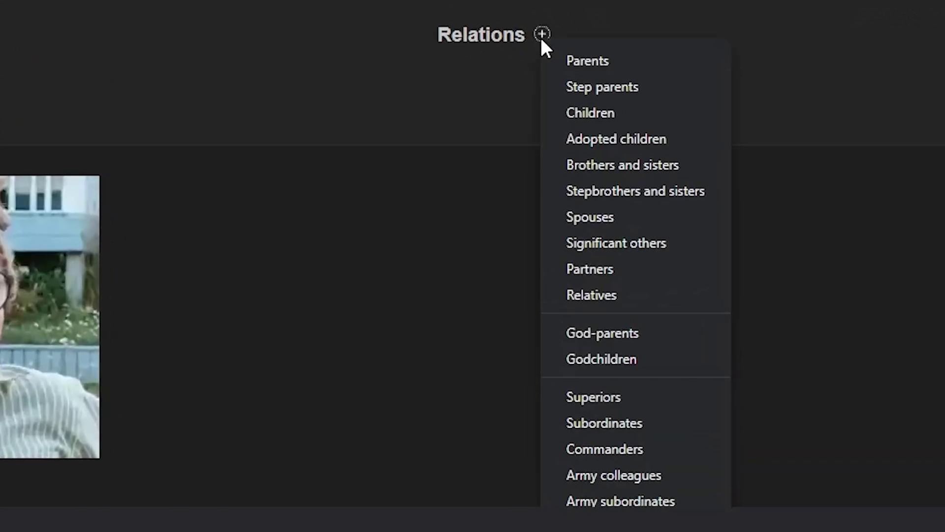
pyautogui.click(595, 113)
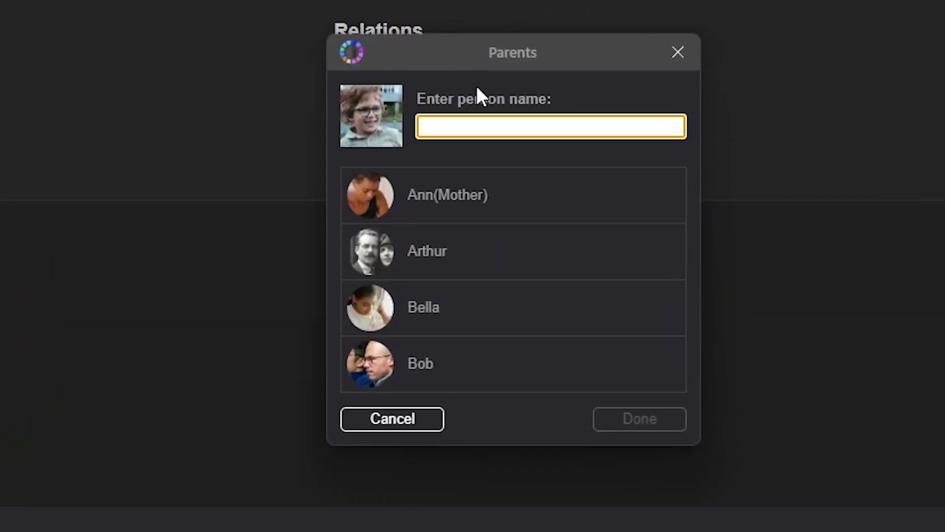
pyautogui.click(522, 193)
pyautogui.click(427, 188)
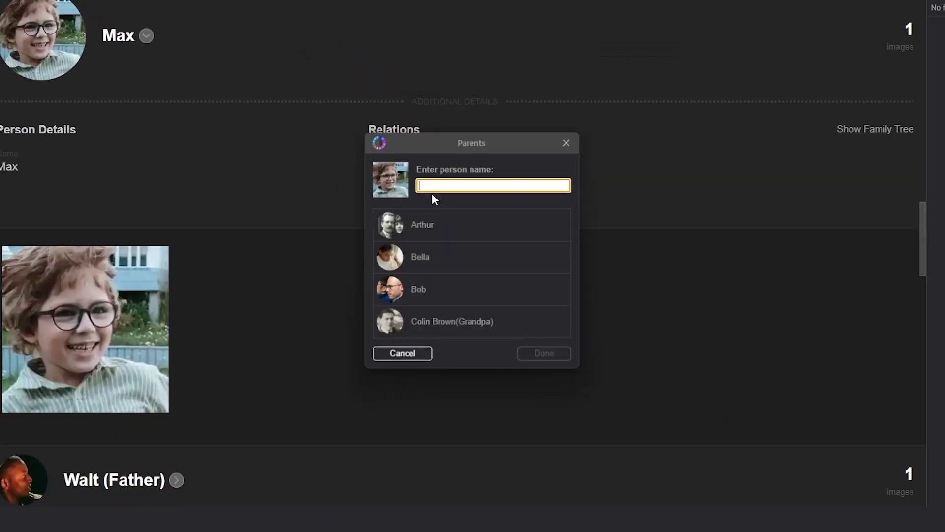
pyautogui.write('wal')
pyautogui.click(451, 221)
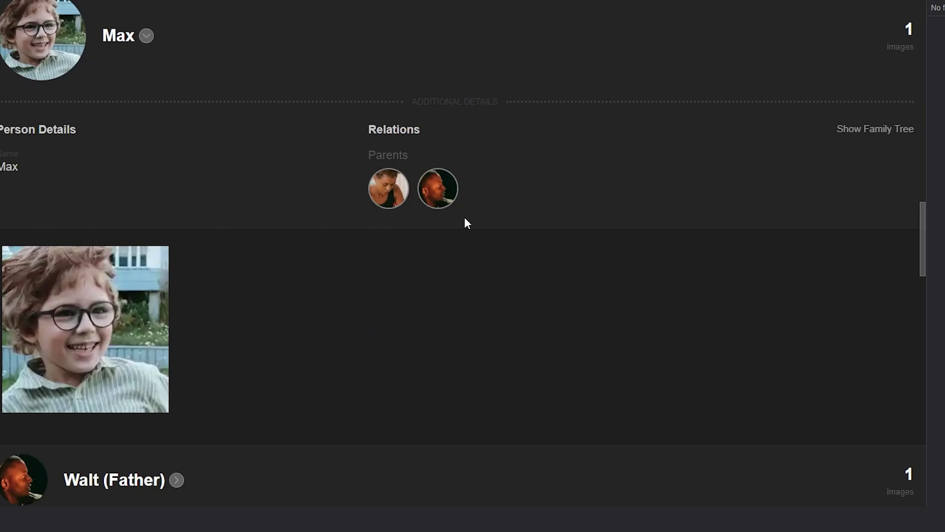
pyautogui.click(388, 199)
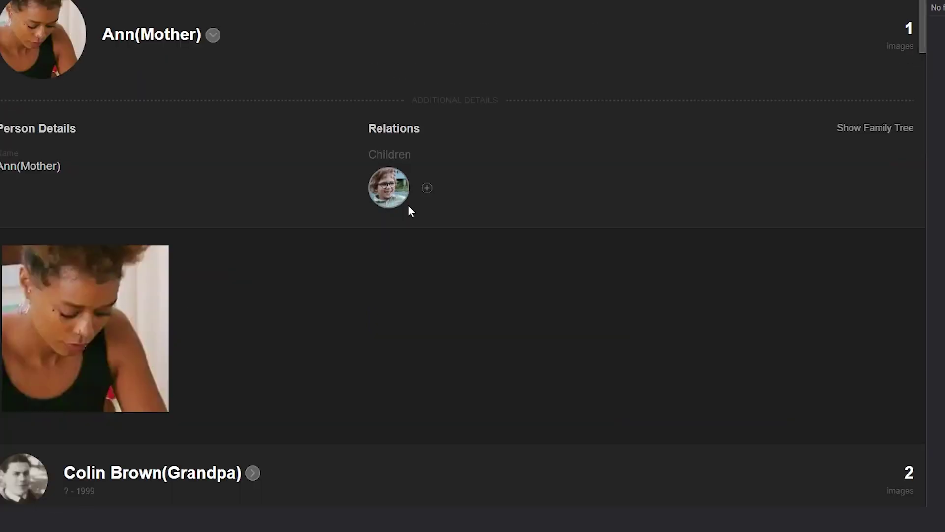
# Step: Add Lisa(Sister) and Mary(Sister) as further children of Ann(Mother)
pyautogui.click(427, 189)
pyautogui.write('lis')
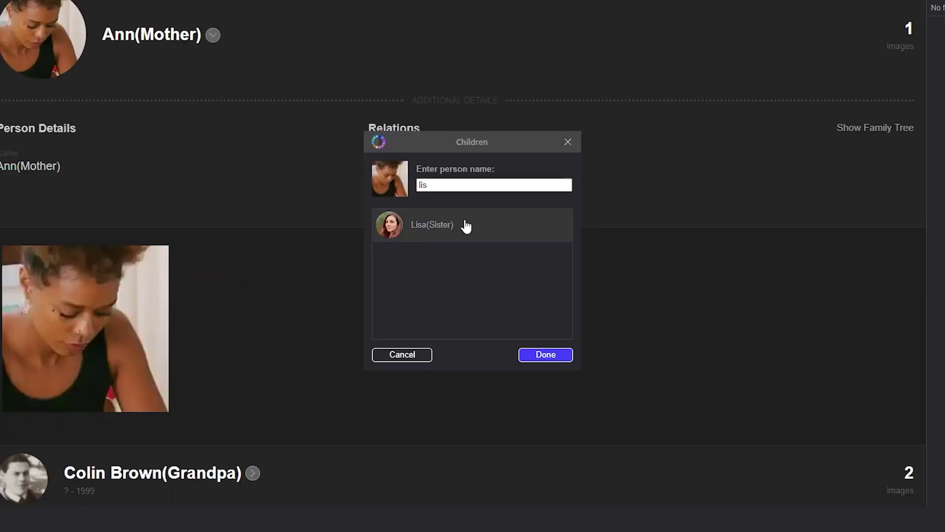
pyautogui.click(464, 226)
pyautogui.click(476, 190)
pyautogui.write('ma')
pyautogui.click(474, 221)
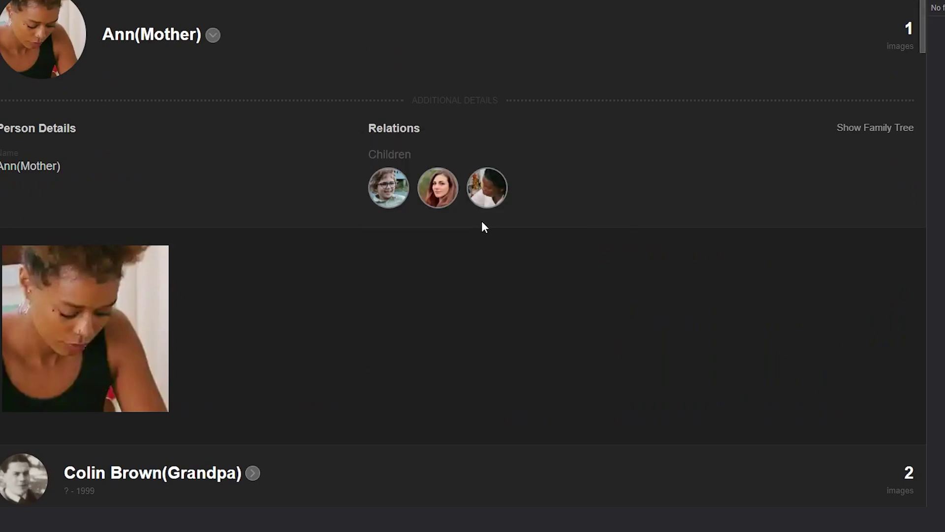
# Step: Return to Max's page to review his parents and siblings under Relations
pyautogui.click(393, 197)
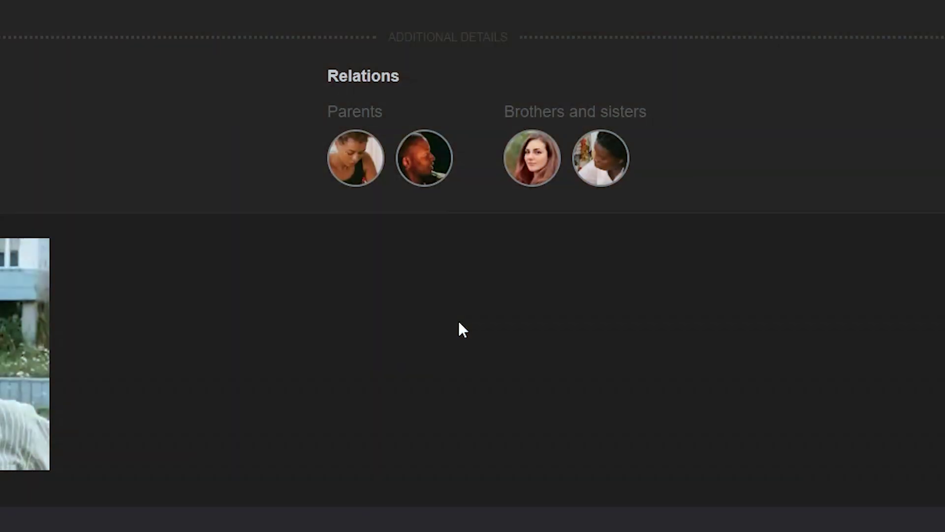
pyautogui.moveTo(412, 86)
pyautogui.click(412, 86)
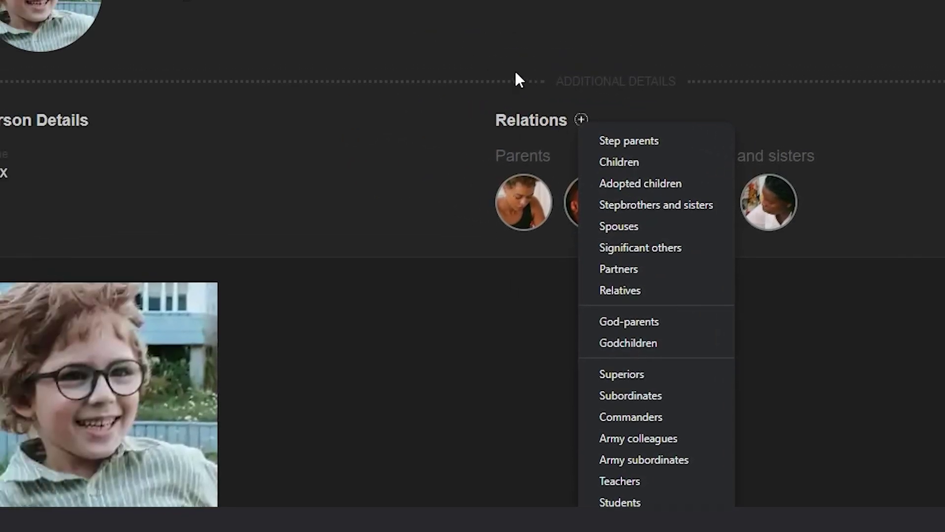
pyautogui.click(601, 160)
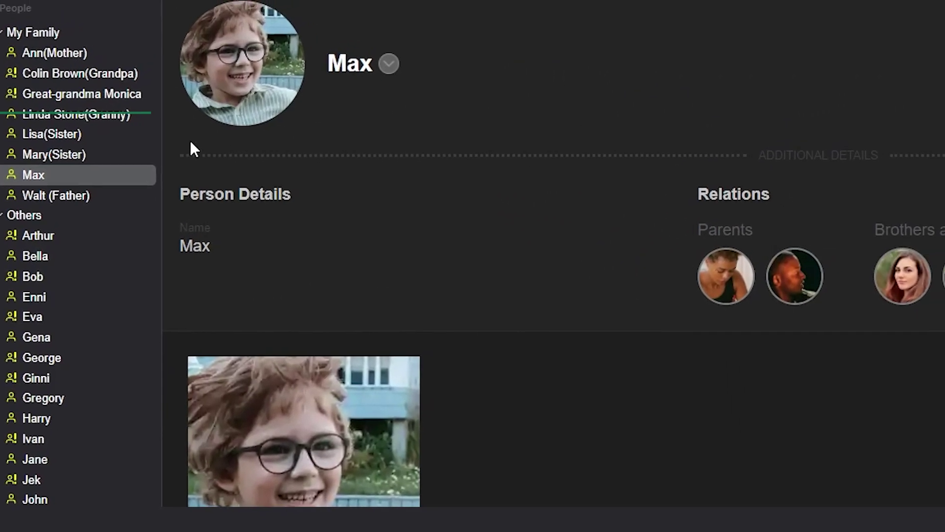
pyautogui.click(48, 117)
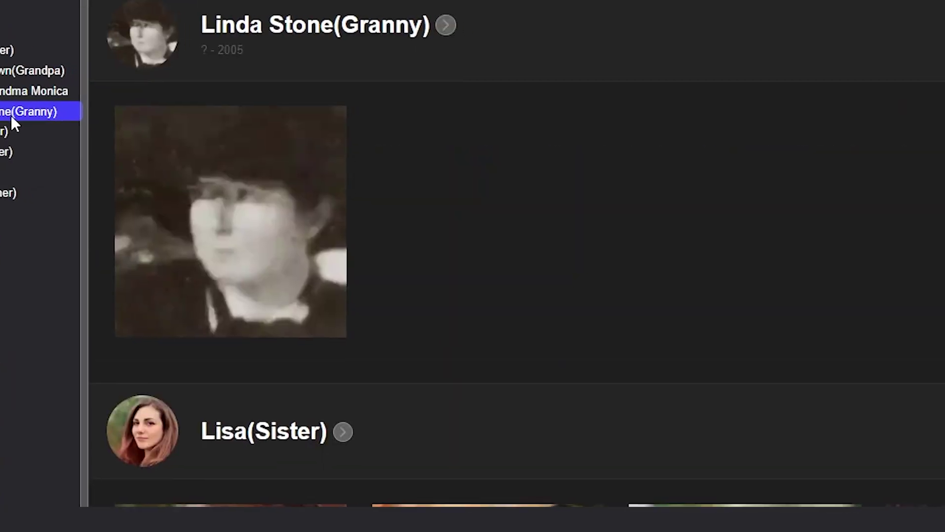
pyautogui.click(411, 18)
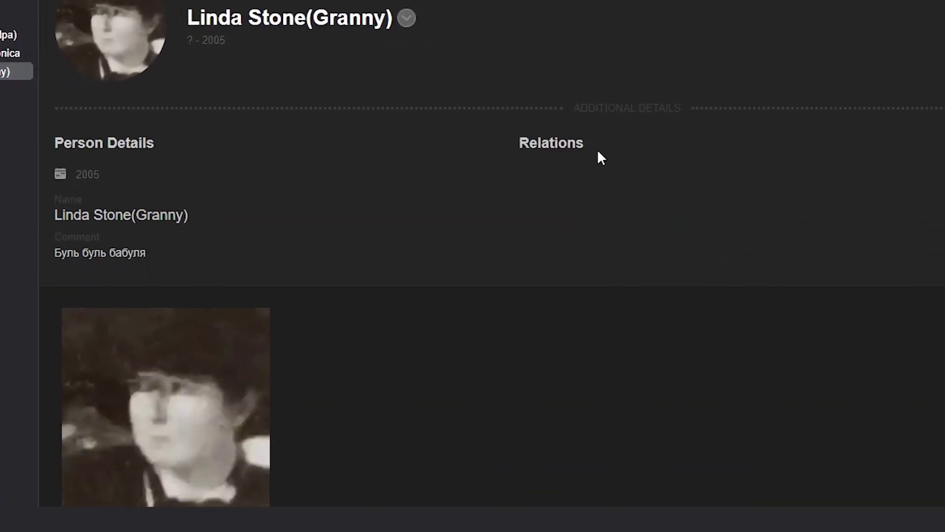
pyautogui.click(532, 98)
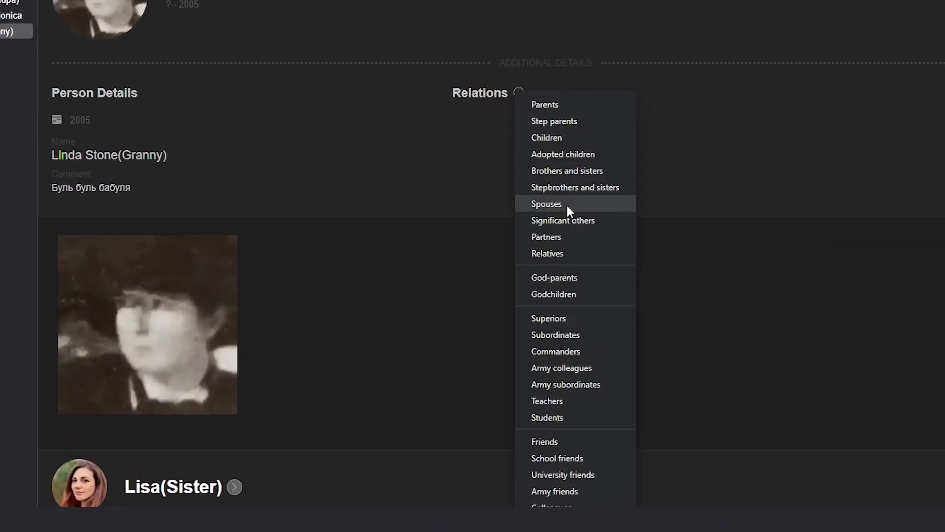
pyautogui.click(566, 203)
pyautogui.click(570, 206)
pyautogui.press('Return')
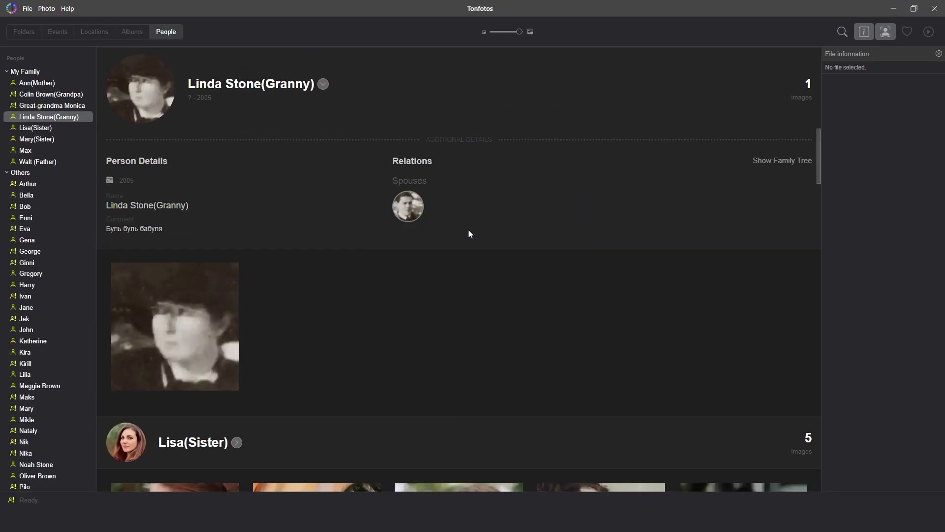
pyautogui.click(437, 163)
pyautogui.click(472, 198)
pyautogui.click(467, 235)
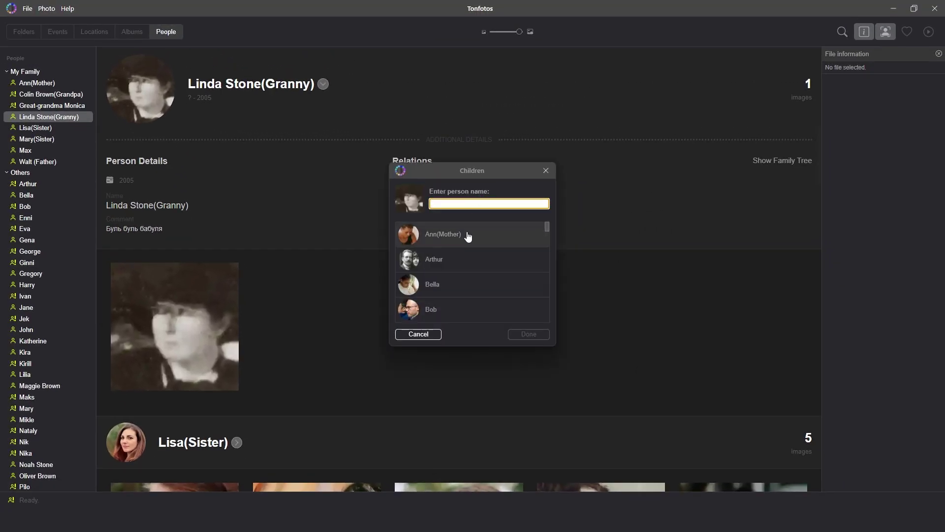
pyautogui.press('Return')
pyautogui.click(765, 161)
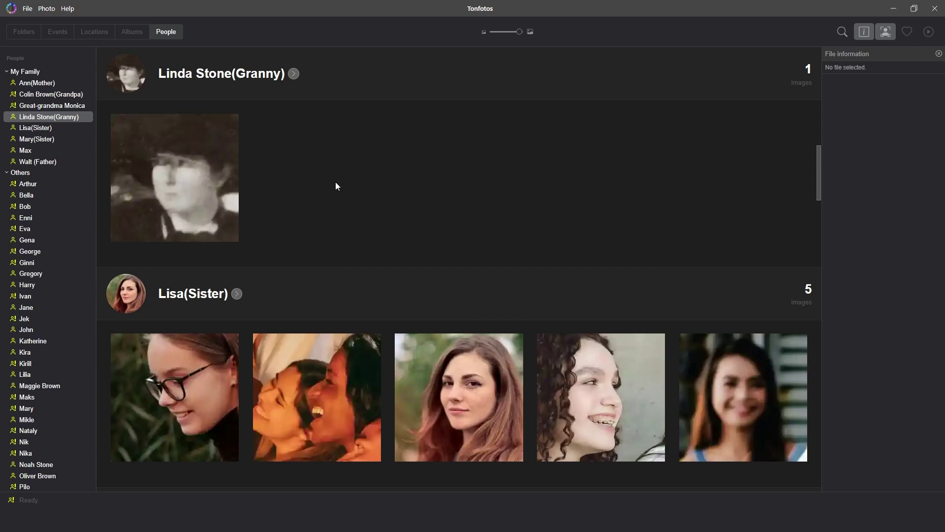
pyautogui.click(297, 81)
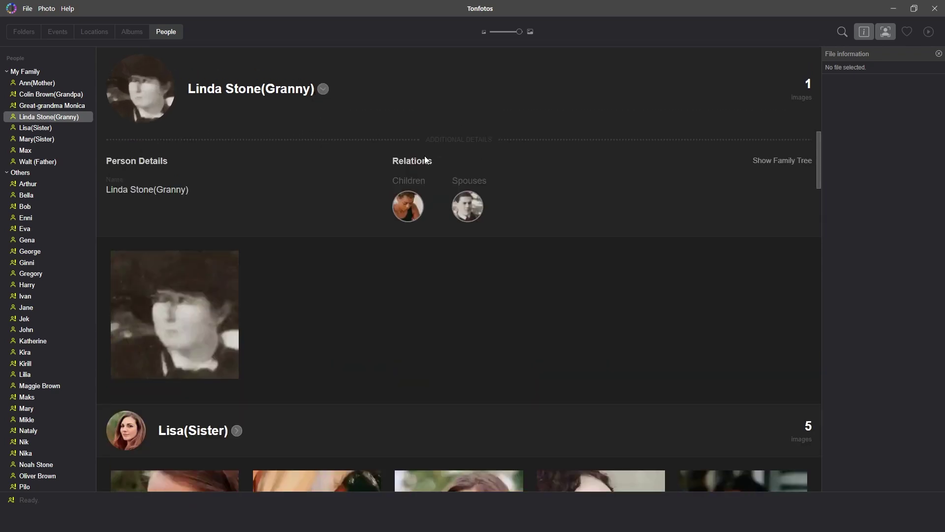
pyautogui.click(439, 161)
pyautogui.click(454, 169)
pyautogui.write('Ger')
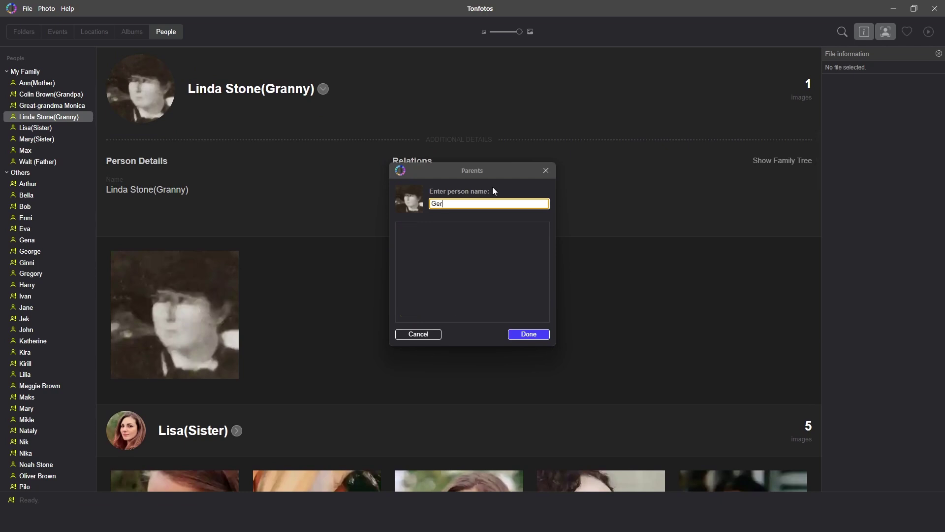
pyautogui.write('trude')
pyautogui.click(530, 336)
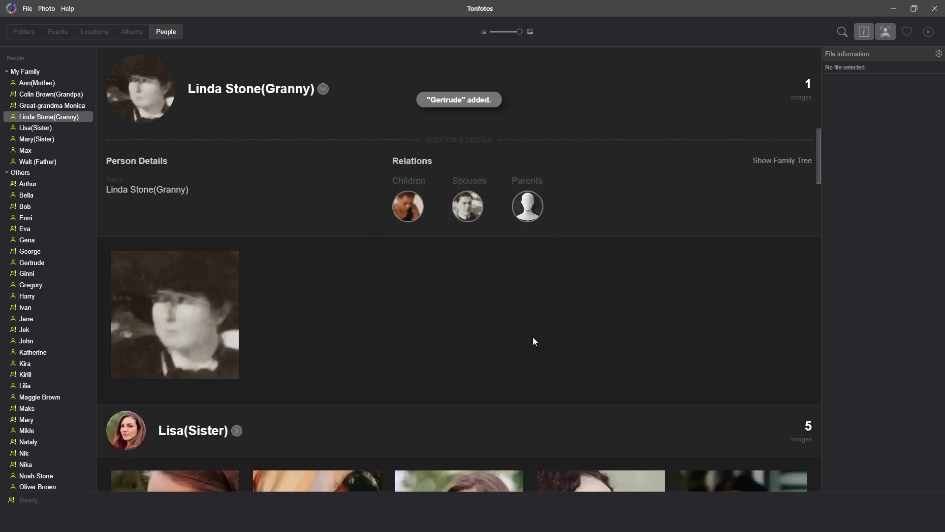
pyautogui.click(524, 209)
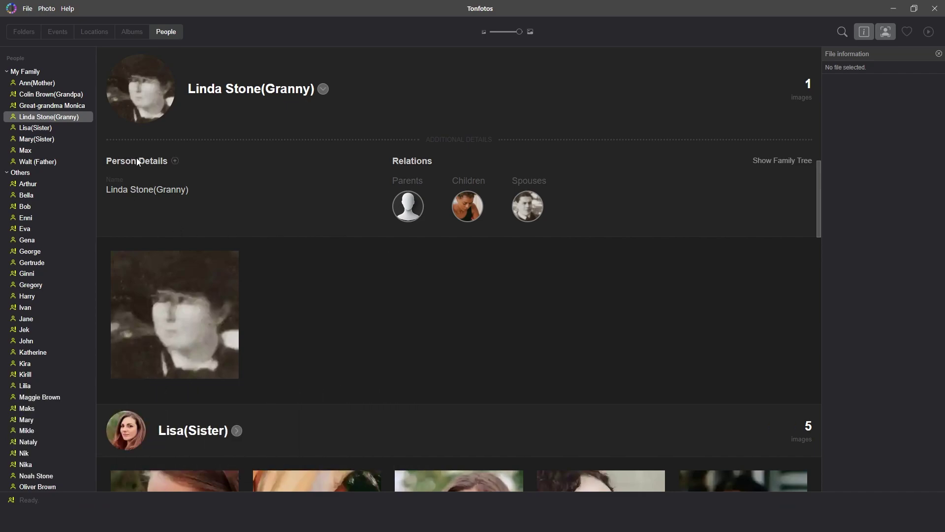
pyautogui.click(174, 160)
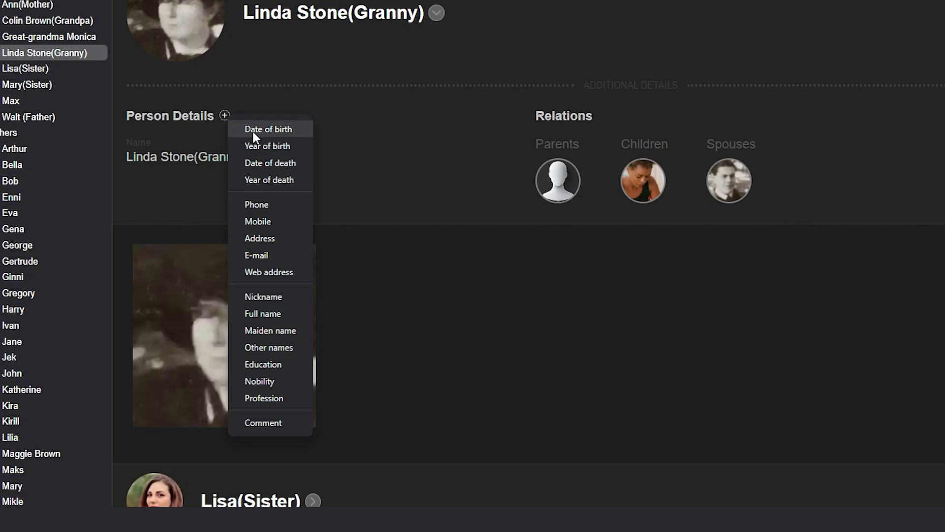
pyautogui.click(277, 166)
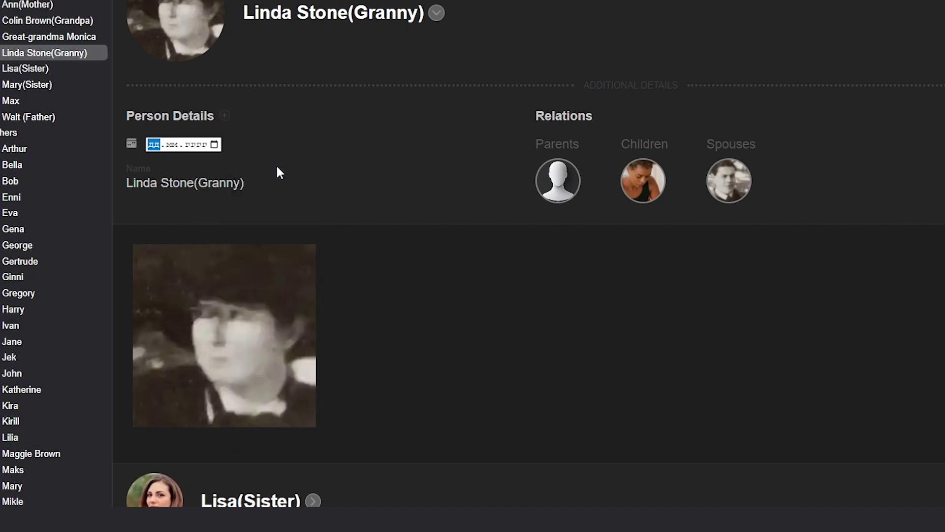
pyautogui.write('2503')
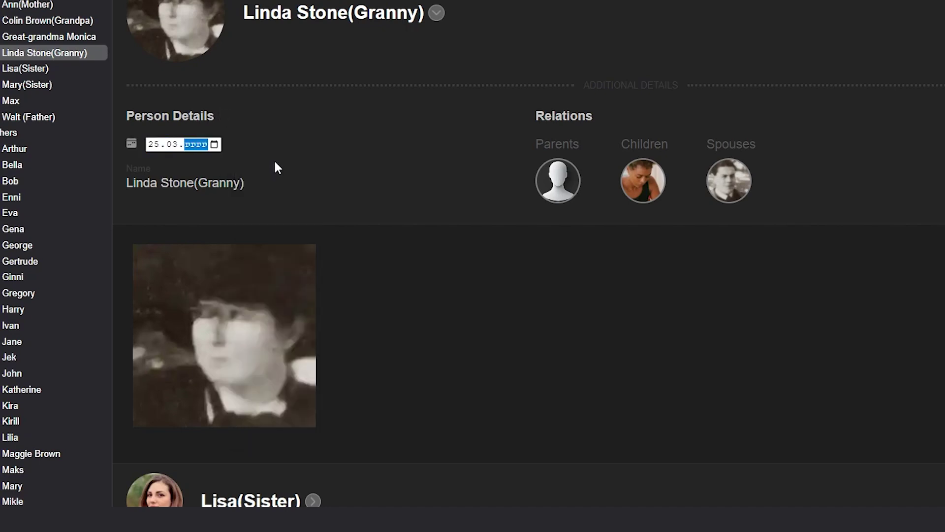
pyautogui.write('1997')
pyautogui.scroll(2, 273, 159)
pyautogui.press('Return')
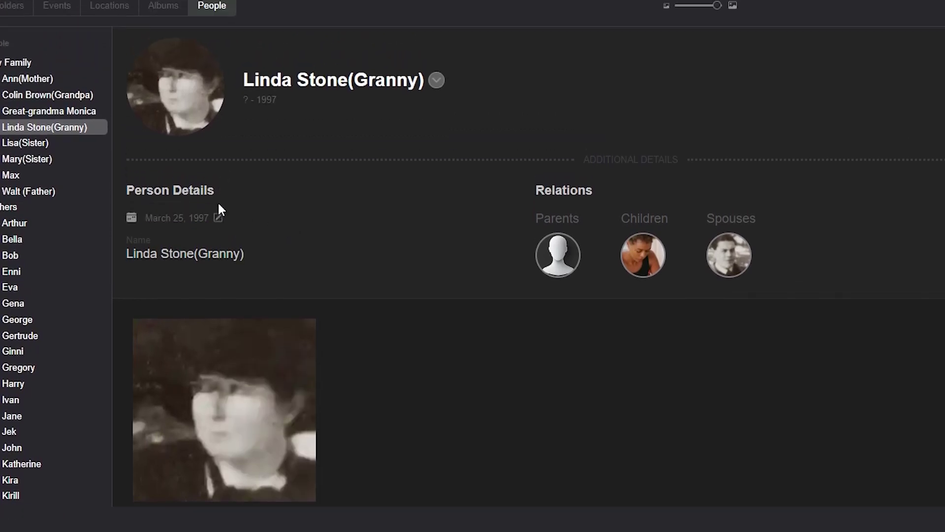
pyautogui.click(64, 94)
pyautogui.click(225, 189)
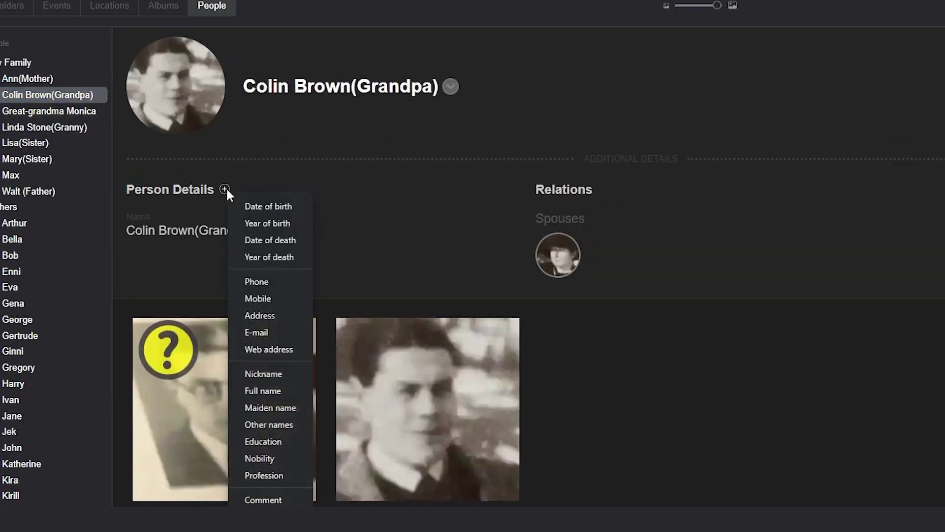
pyautogui.click(258, 223)
pyautogui.write('1974')
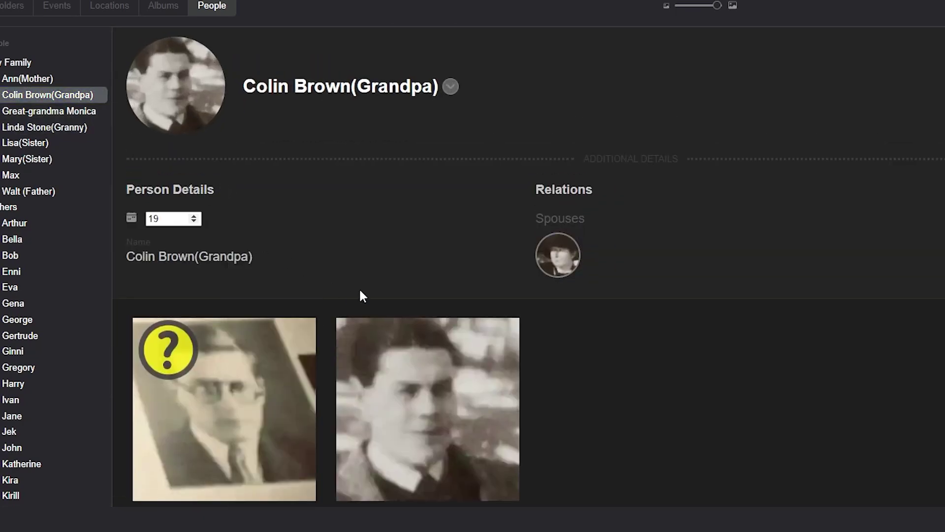
pyautogui.click(312, 221)
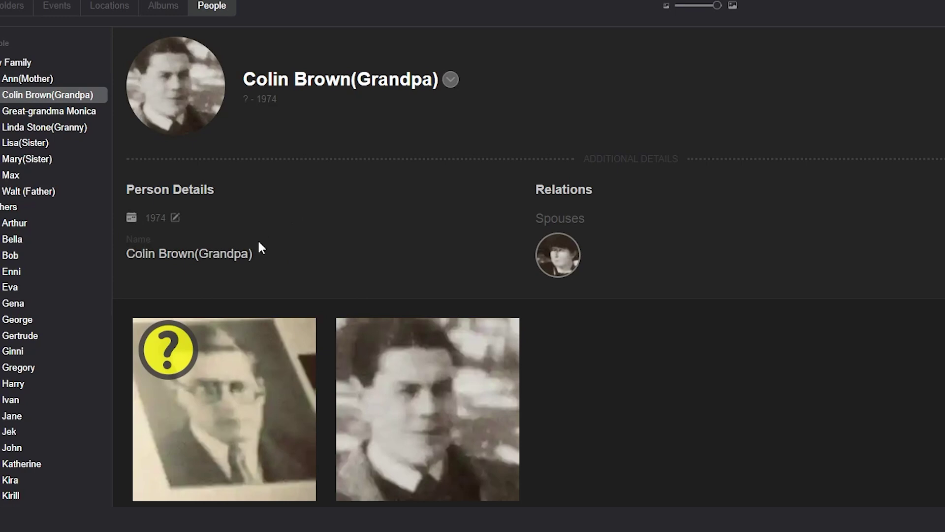
pyautogui.click(225, 189)
pyautogui.click(278, 478)
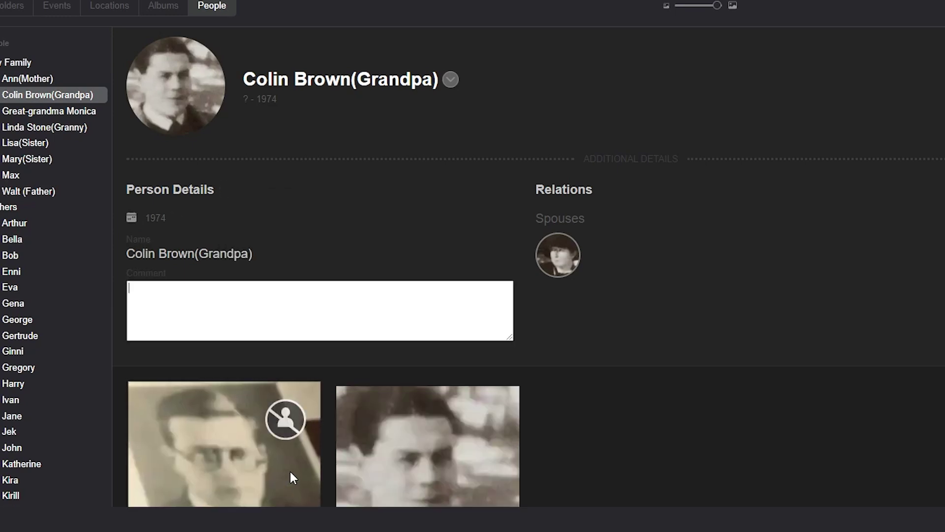
pyautogui.write('love him')
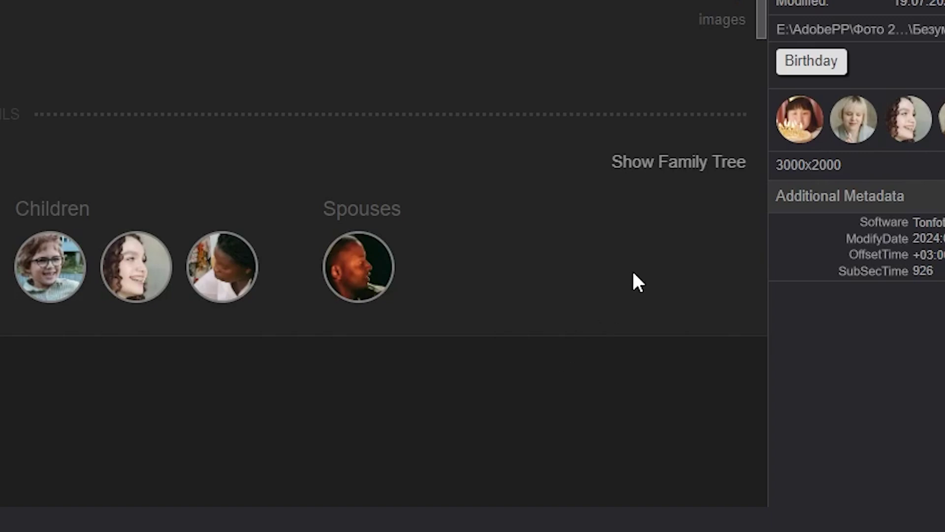
# Step: Show the My Family tree and select its title text
pyautogui.click(718, 163)
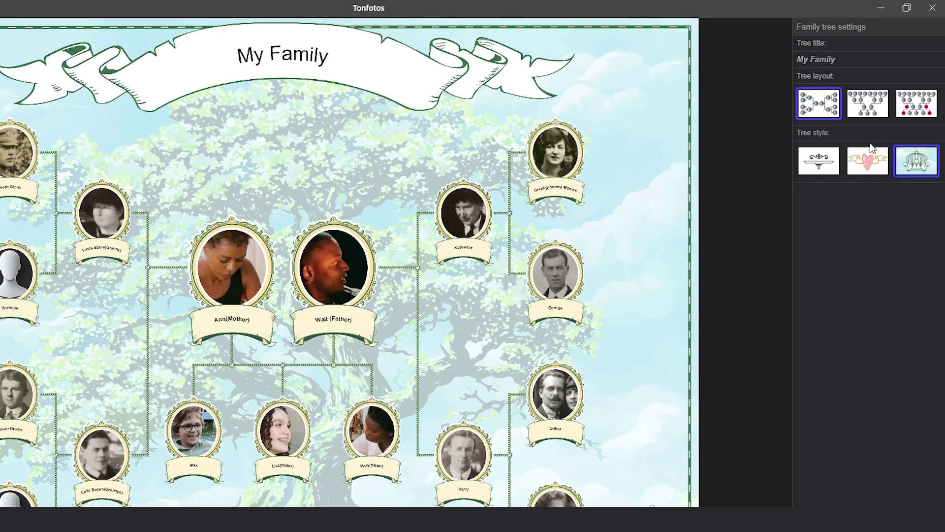
pyautogui.click(827, 57)
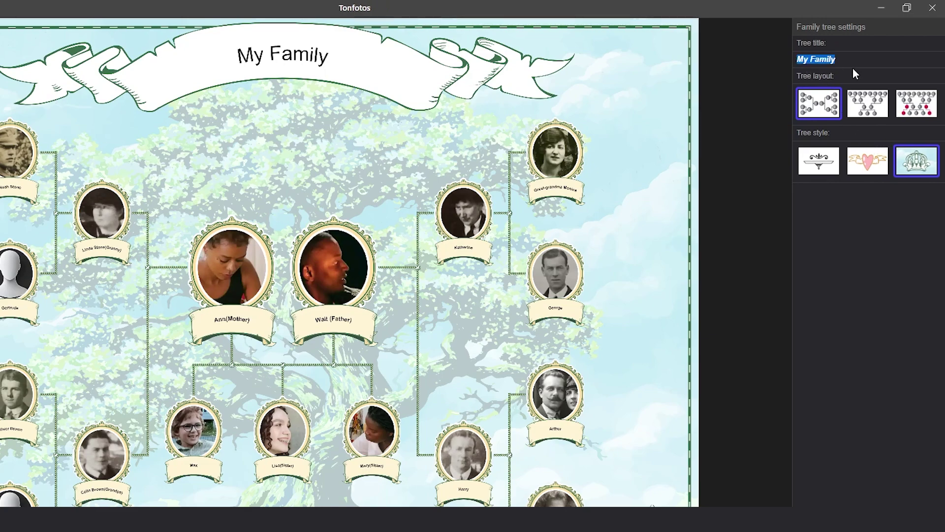
# Step: Retitle the family tree 'Ann`s Family' and choose the Hourglass layout
pyautogui.press('Return')
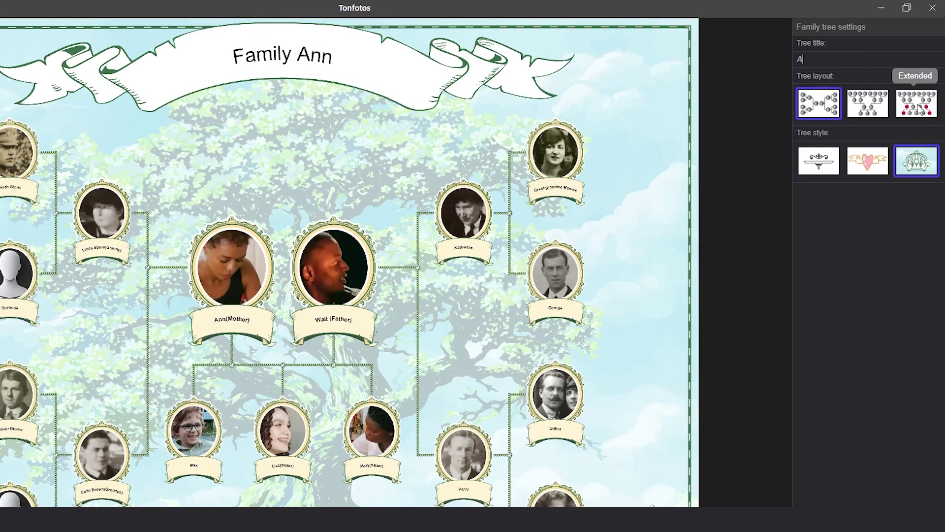
pyautogui.write('nns')
pyautogui.write('`s Fami')
pyautogui.write('ly')
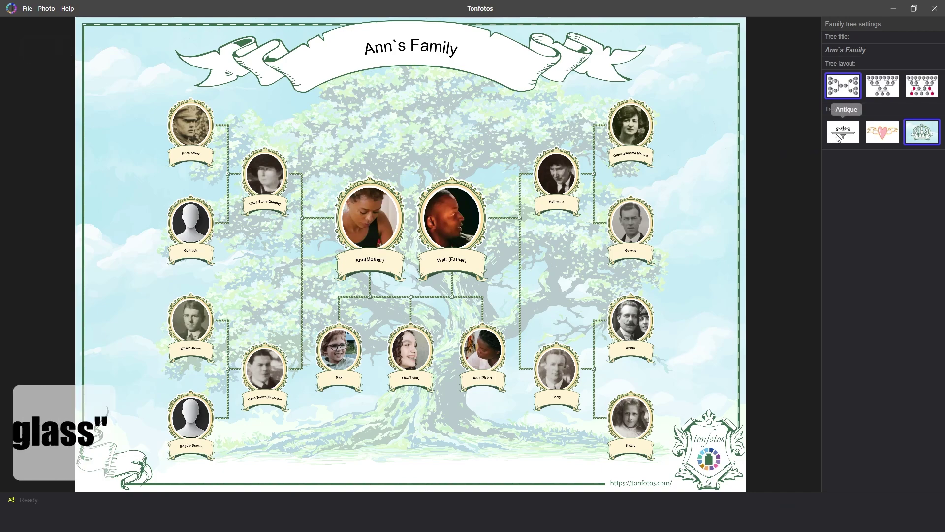
pyautogui.click(888, 92)
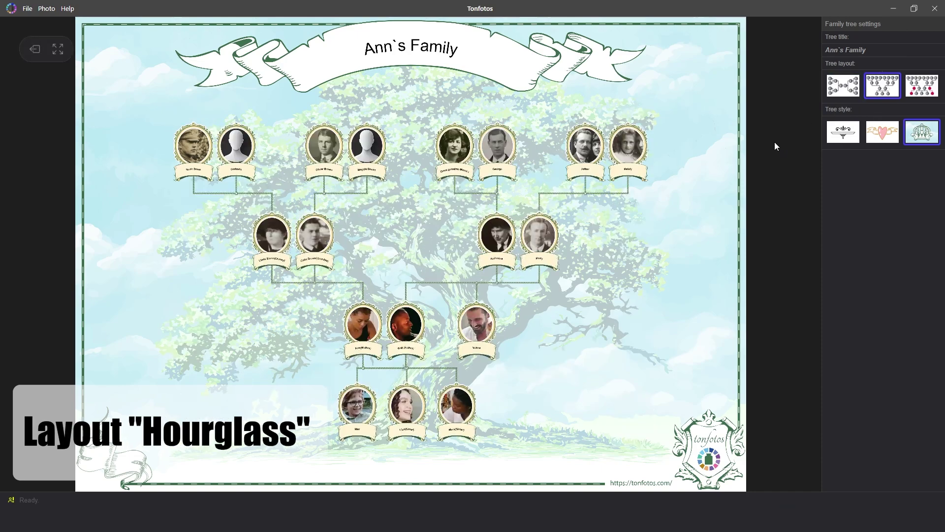
# Step: Pan across the tree and open Walt (Father)'s person details
pyautogui.scroll(3, 413, 294)
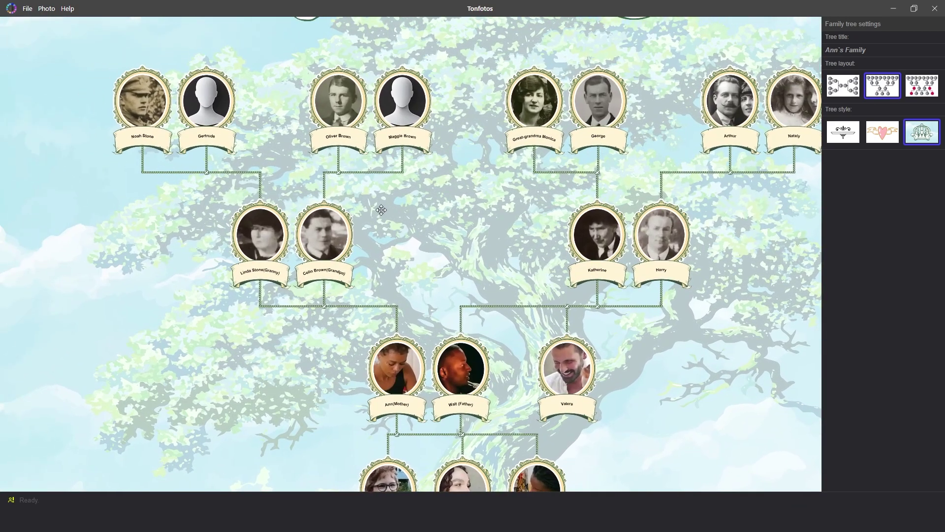
pyautogui.moveTo(379, 211); pyautogui.dragTo(257, 200)
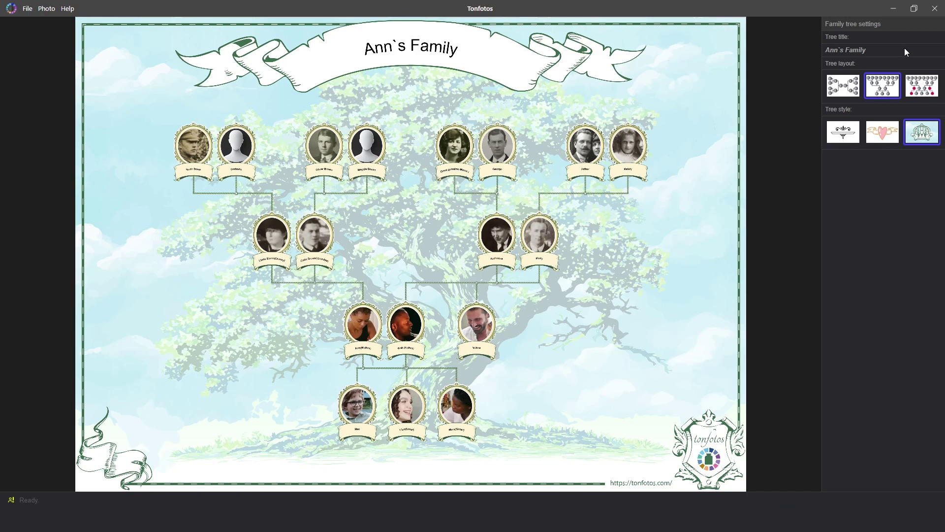
pyautogui.click(405, 325)
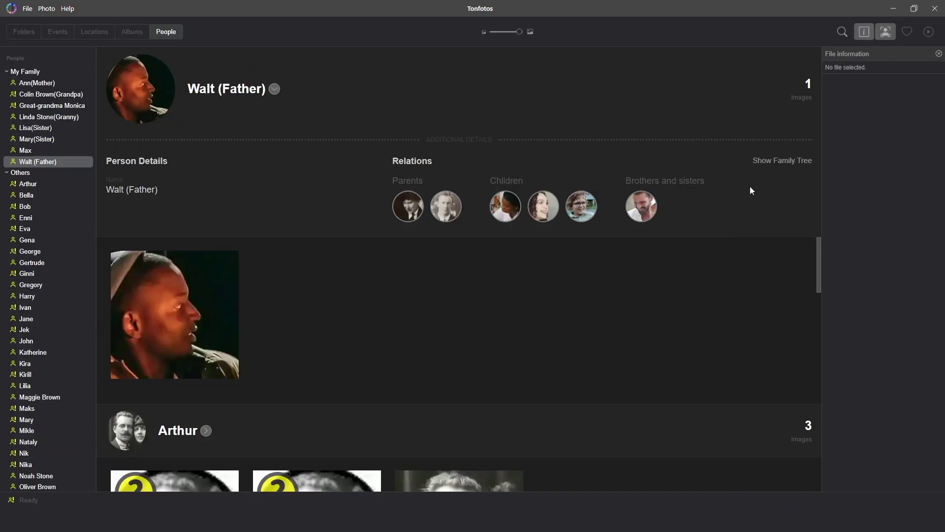
pyautogui.click(778, 161)
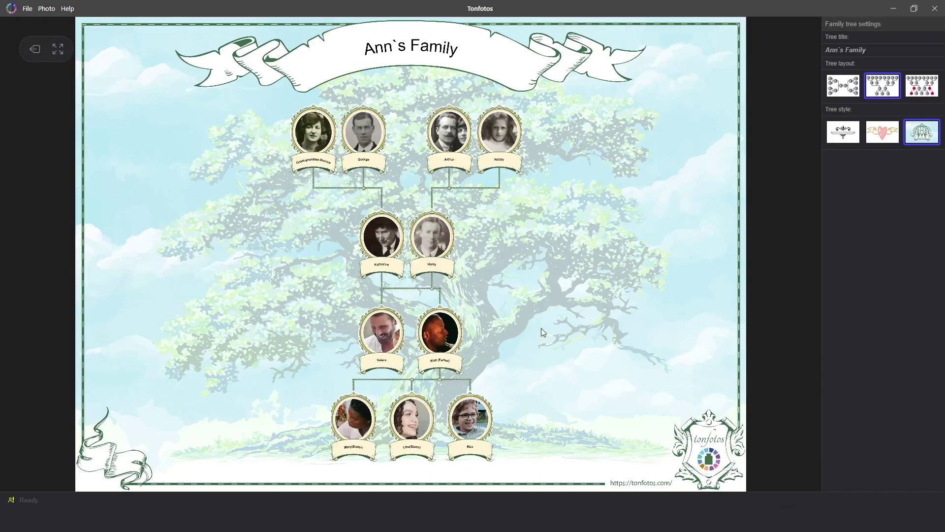
pyautogui.click(435, 326)
# Step: Add Walt's spouse as a relation and redisplay the tree in the extended layout
pyautogui.click(447, 164)
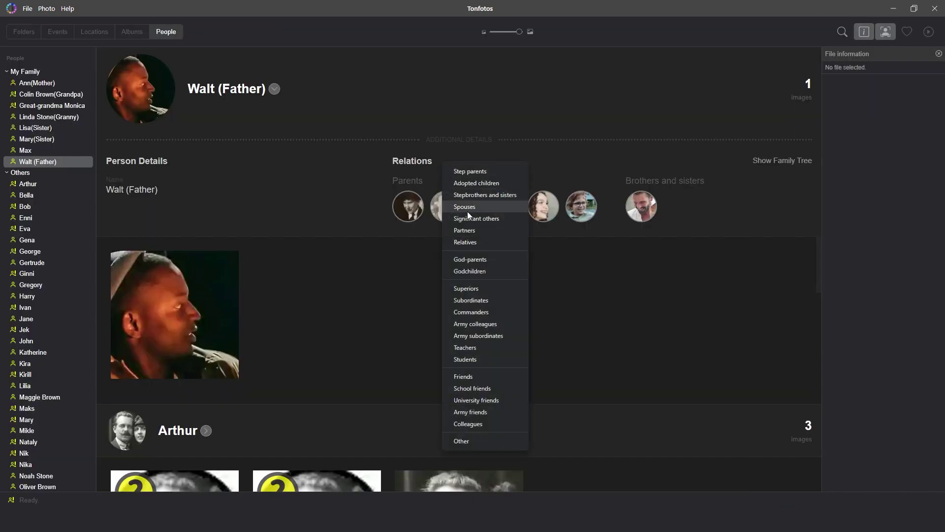
pyautogui.click(468, 211)
pyautogui.doubleClick(433, 232)
pyautogui.click(768, 161)
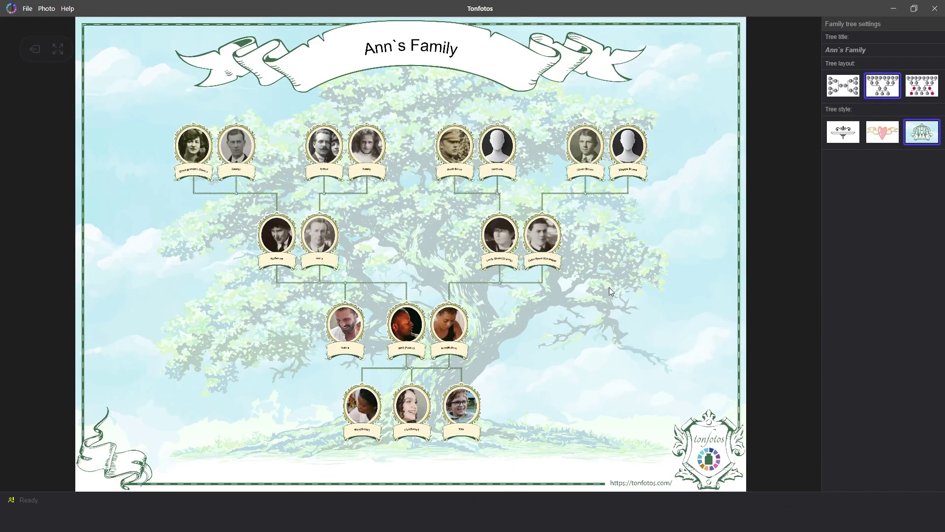
pyautogui.click(930, 90)
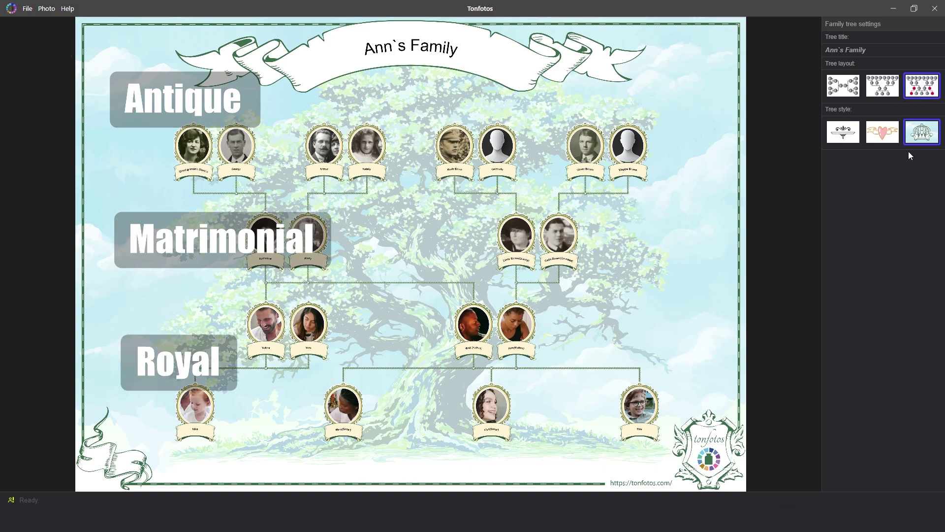
# Step: Preview the Ann`s Family tree in the Antique style
pyautogui.click(842, 132)
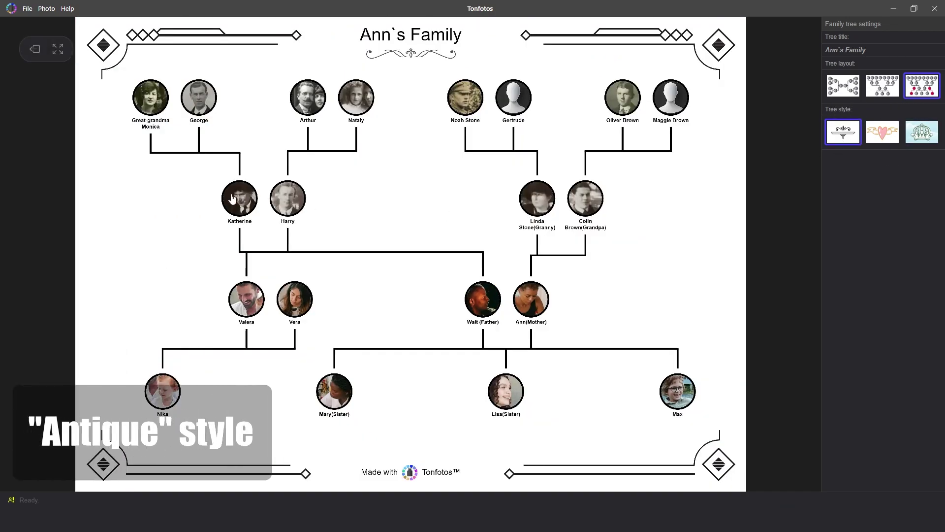
# Step: Inspect the Antique tree, then preview and inspect it in the Matrimonial style
pyautogui.scroll(2, 205, 179)
pyautogui.moveTo(236, 152); pyautogui.dragTo(261, 133)
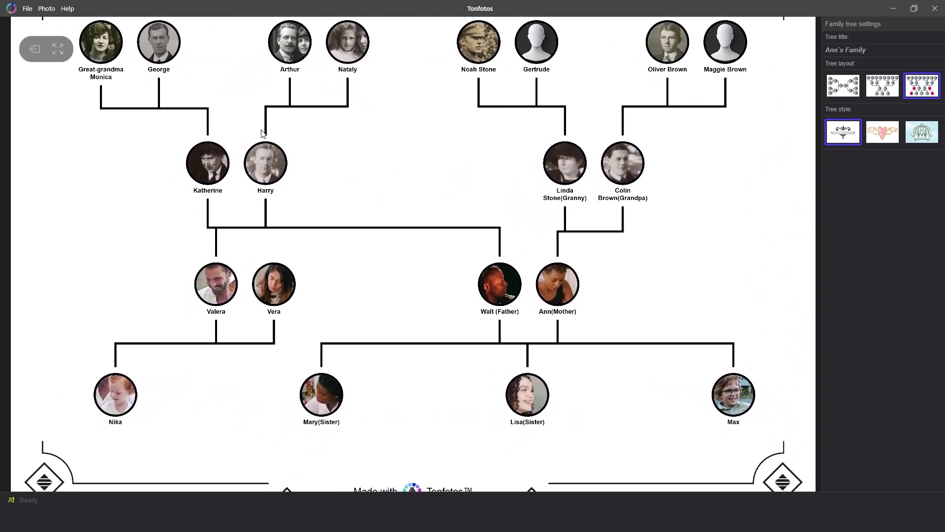
pyautogui.scroll(-2, 387, 200)
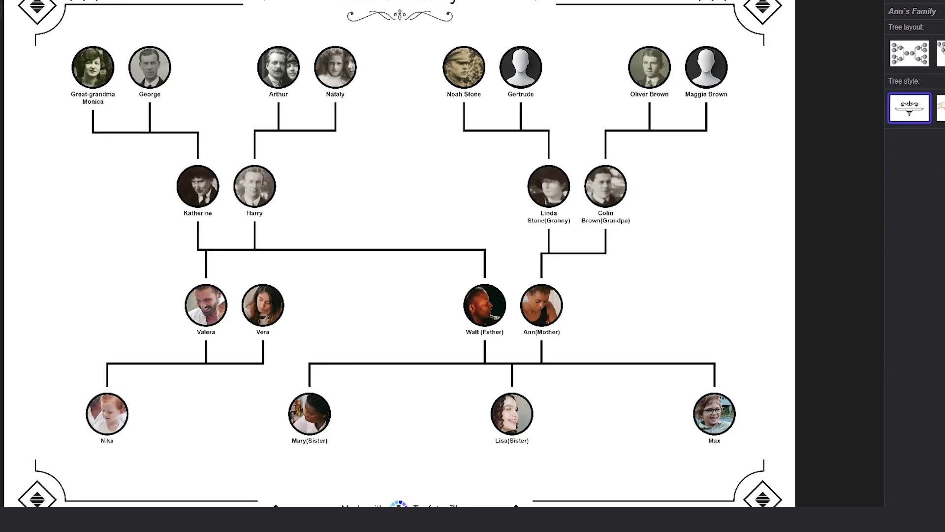
pyautogui.click(940, 107)
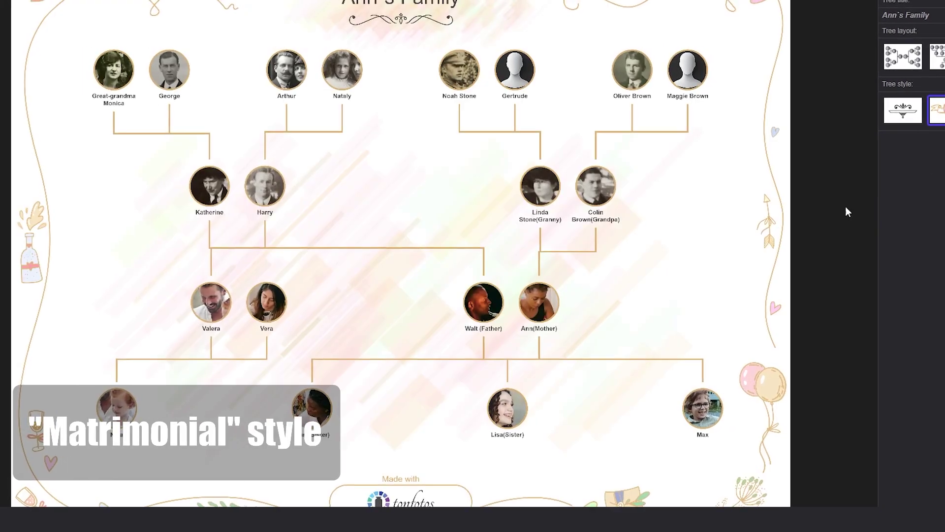
pyautogui.scroll(3, 86, 148)
pyautogui.moveTo(87, 148); pyautogui.dragTo(169, 120)
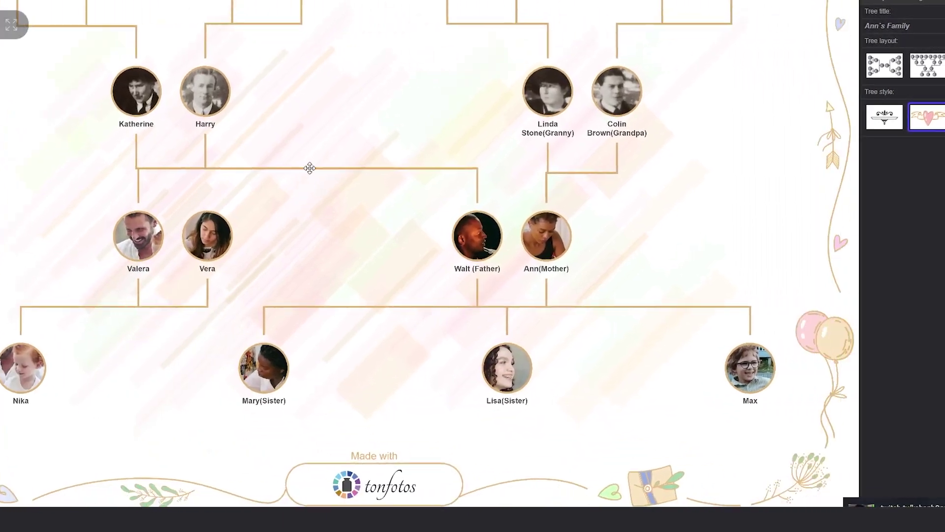
pyautogui.moveTo(310, 168); pyautogui.dragTo(353, 317)
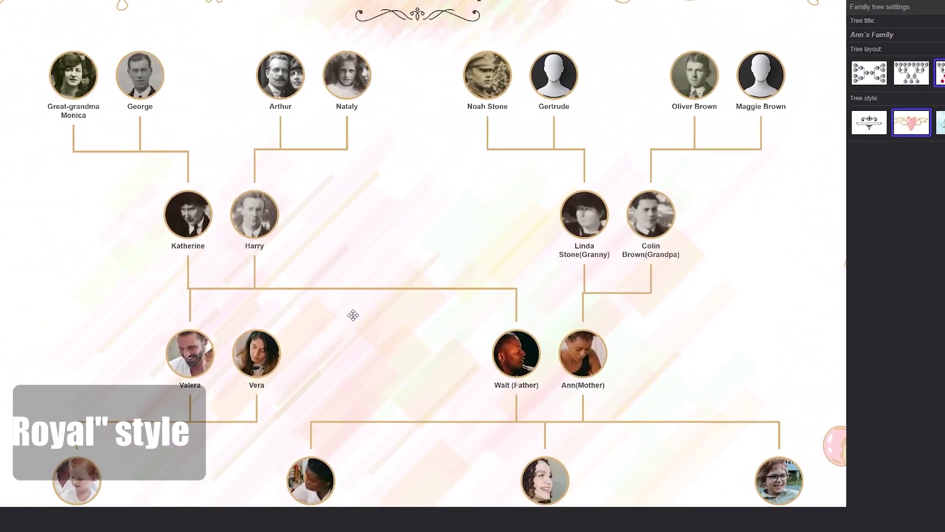
# Step: Switch back to the Royal style, look over the tree, and open Lisa(Sister)'s page
pyautogui.click(940, 128)
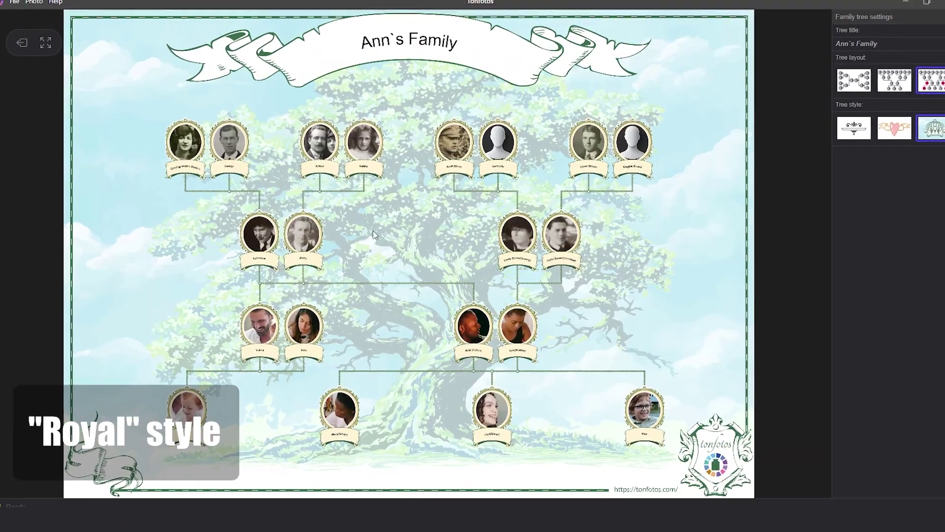
pyautogui.scroll(4, 264, 196)
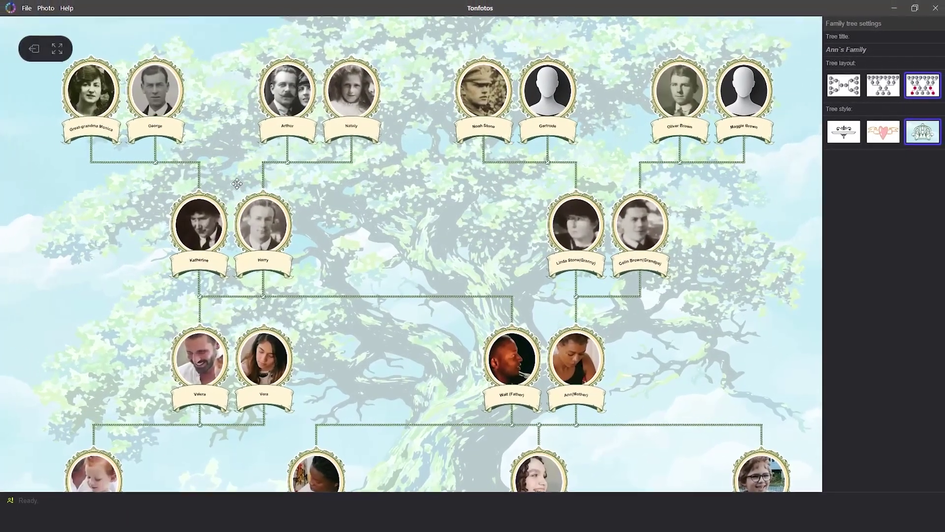
pyautogui.moveTo(237, 183); pyautogui.dragTo(341, 185)
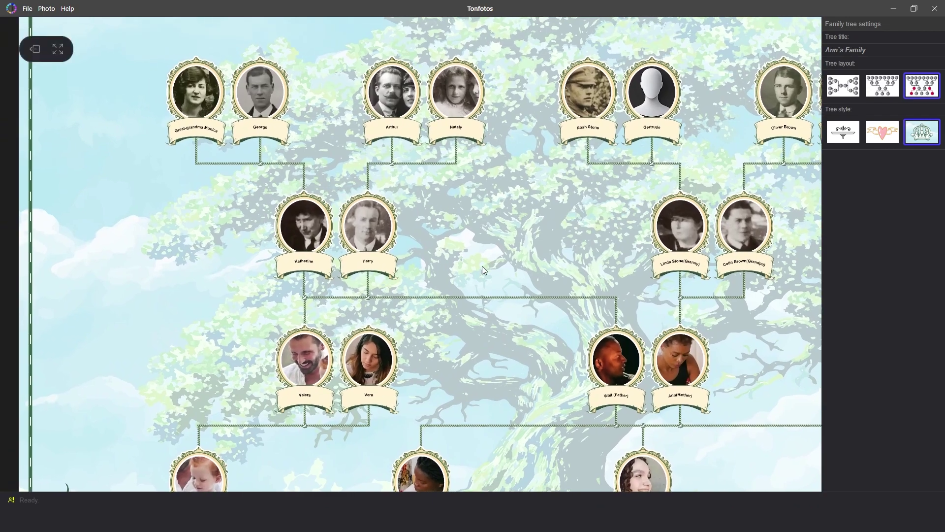
pyautogui.moveTo(482, 270); pyautogui.dragTo(473, 170)
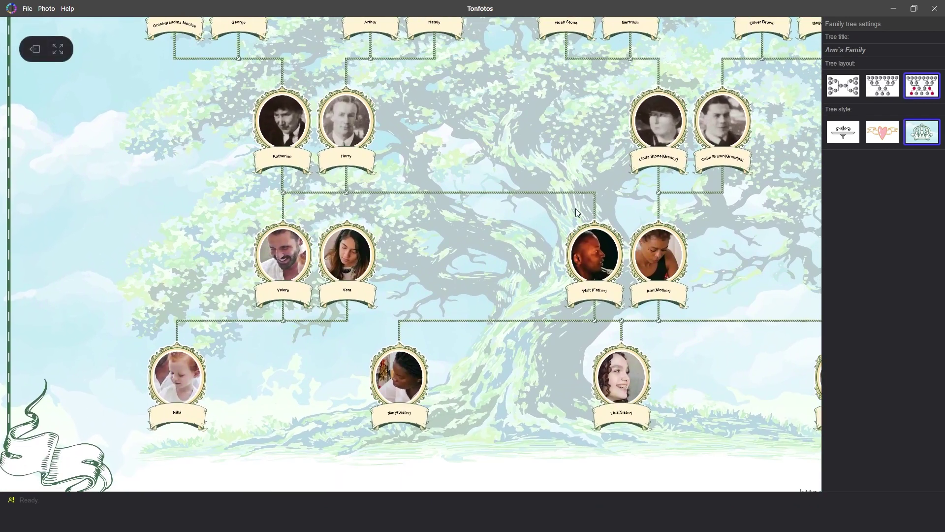
pyautogui.hscroll(5, 578, 212)
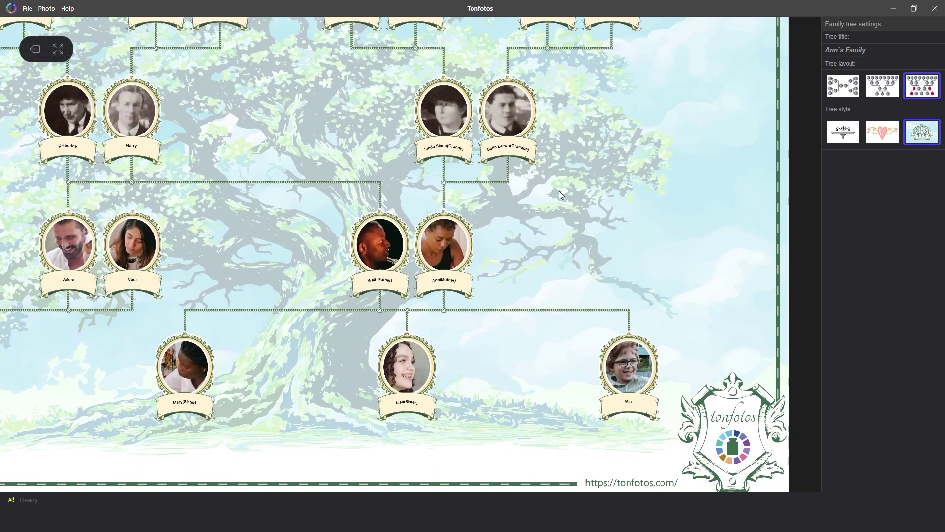
pyautogui.scroll(4, 610, 199)
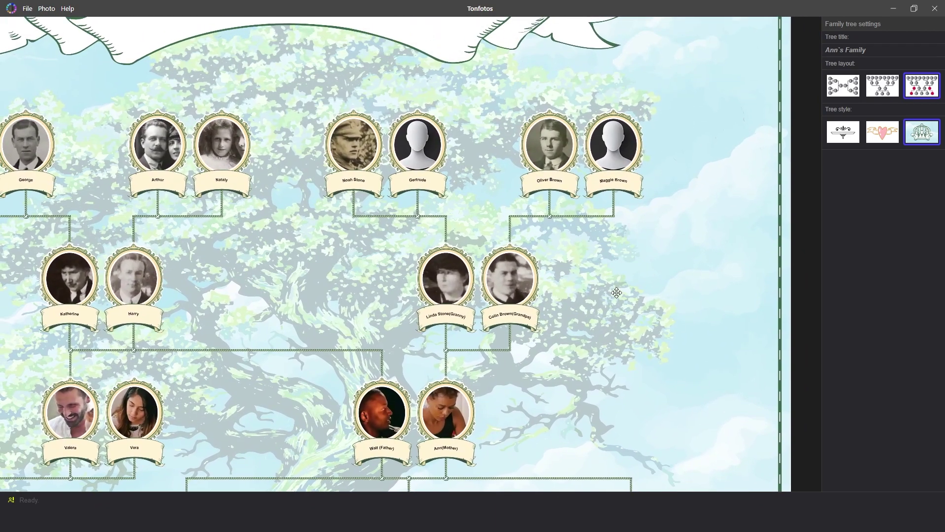
pyautogui.scroll(2, 605, 224)
pyautogui.hscroll(-2, 605, 224)
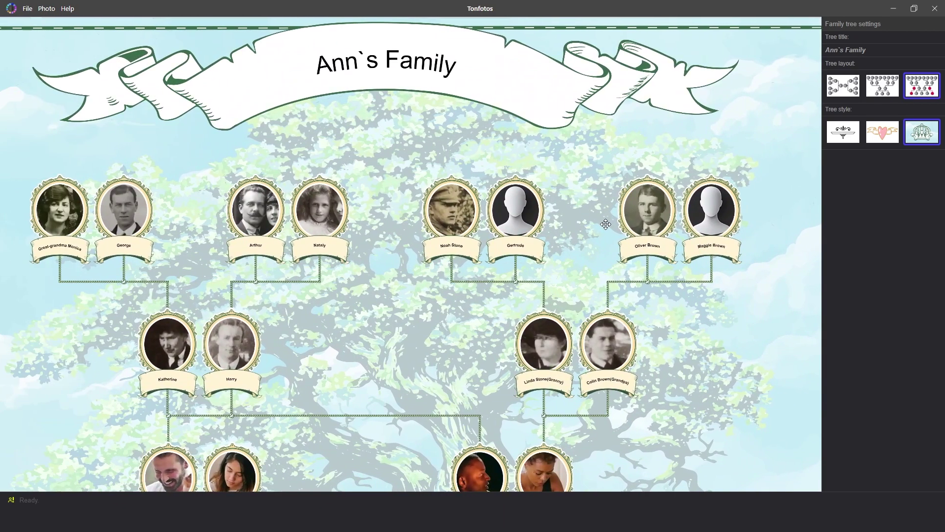
pyautogui.scroll(-3, 409, 188)
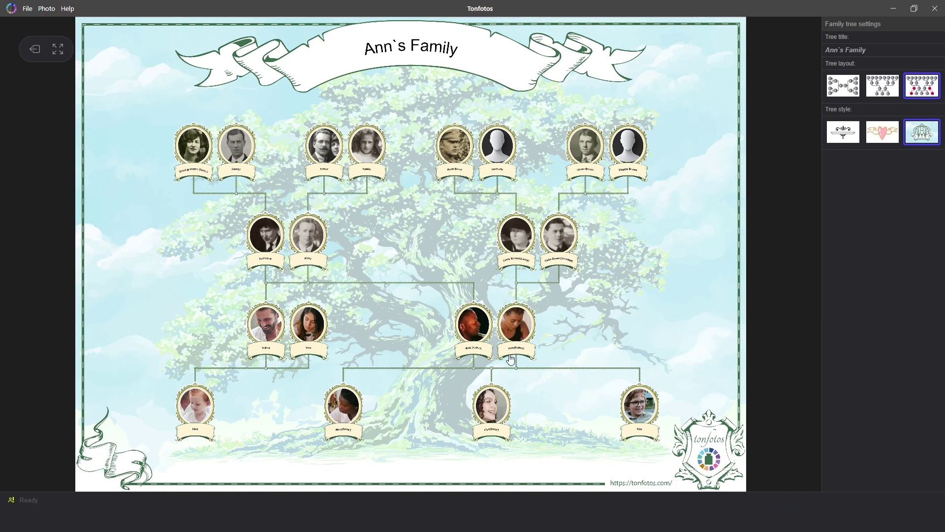
pyautogui.doubleClick(493, 406)
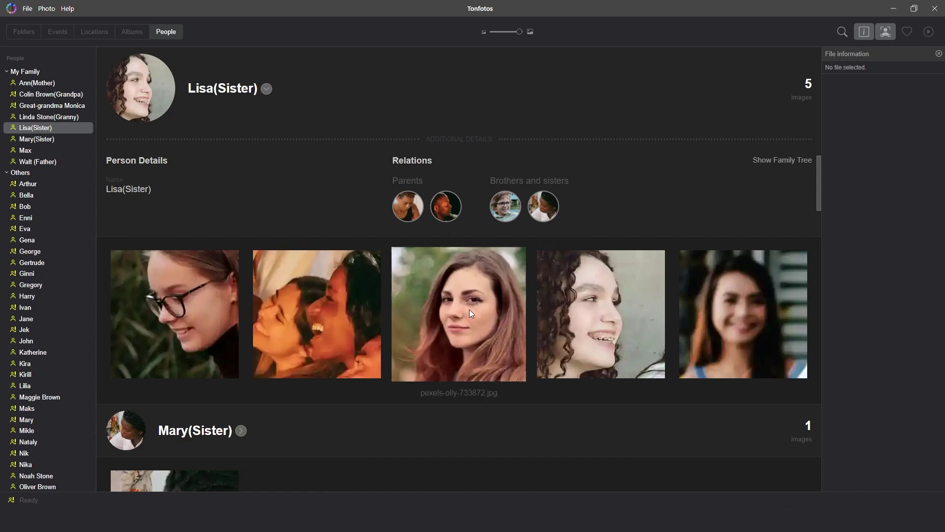
# Step: Make Lisa's third photo, pexels-olly-733872.jpg, her avatar and show her family tree
pyautogui.rightClick(444, 302)
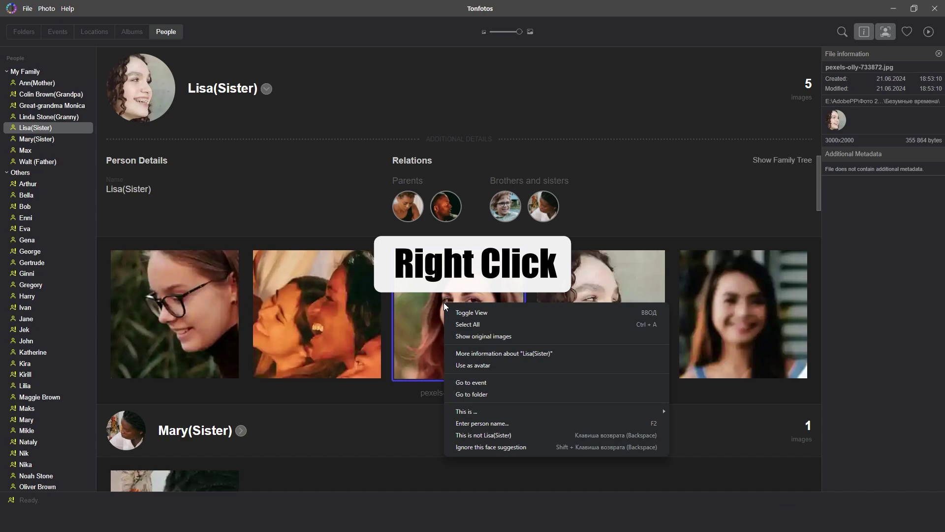
pyautogui.click(514, 367)
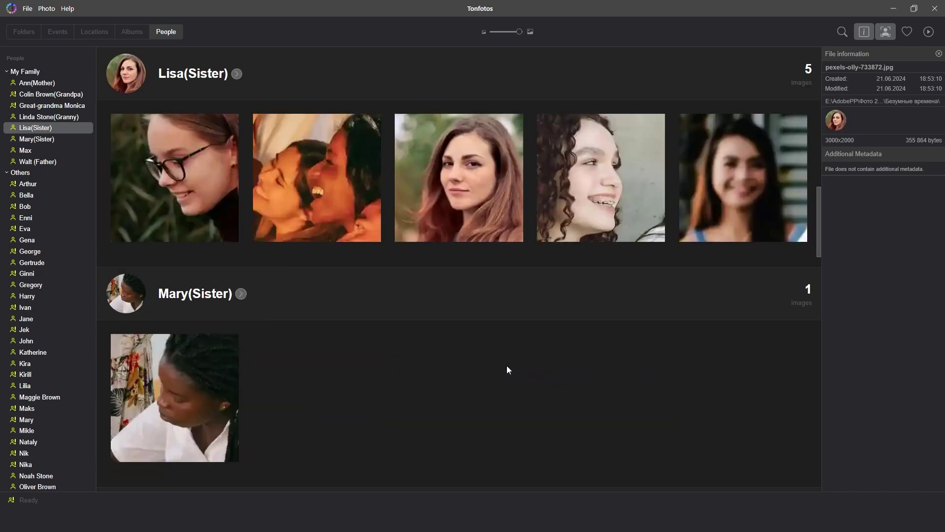
pyautogui.click(236, 74)
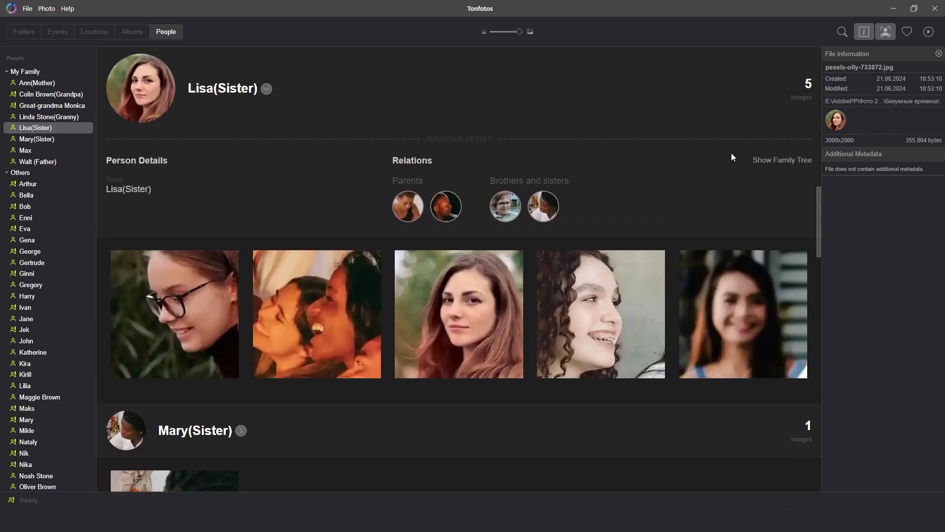
pyautogui.click(766, 158)
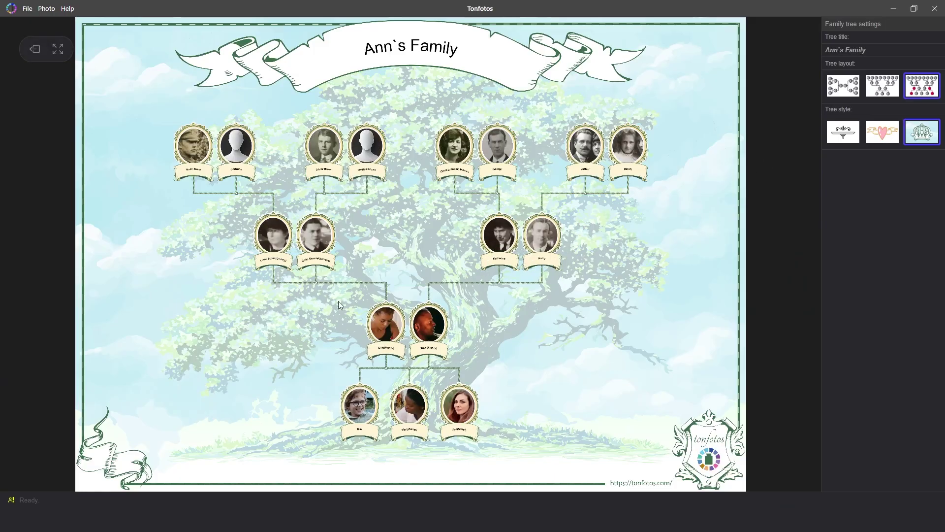
# Step: Reveal the great-grandparents row and bring up options for the paternal grandmother's portrait
pyautogui.scroll(3, 473, 415)
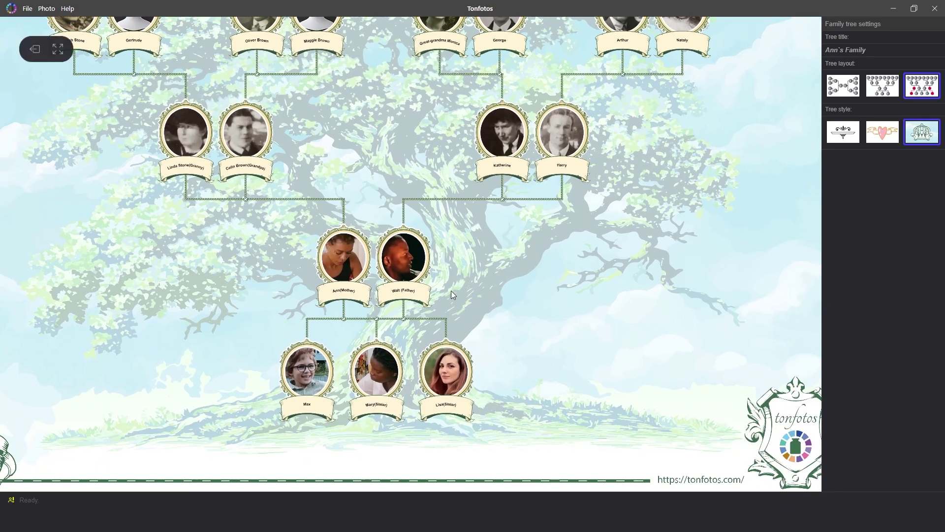
pyautogui.scroll(2, 453, 295)
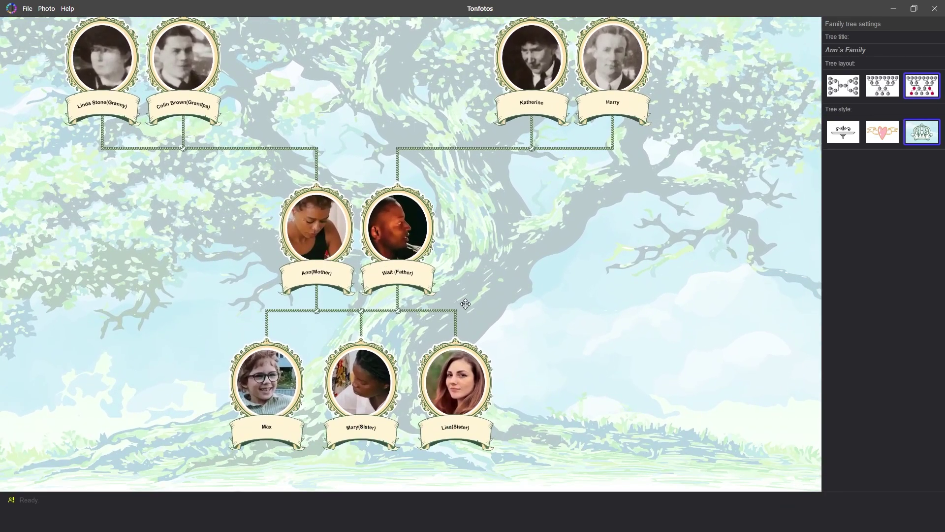
pyautogui.moveTo(465, 304); pyautogui.dragTo(418, 445)
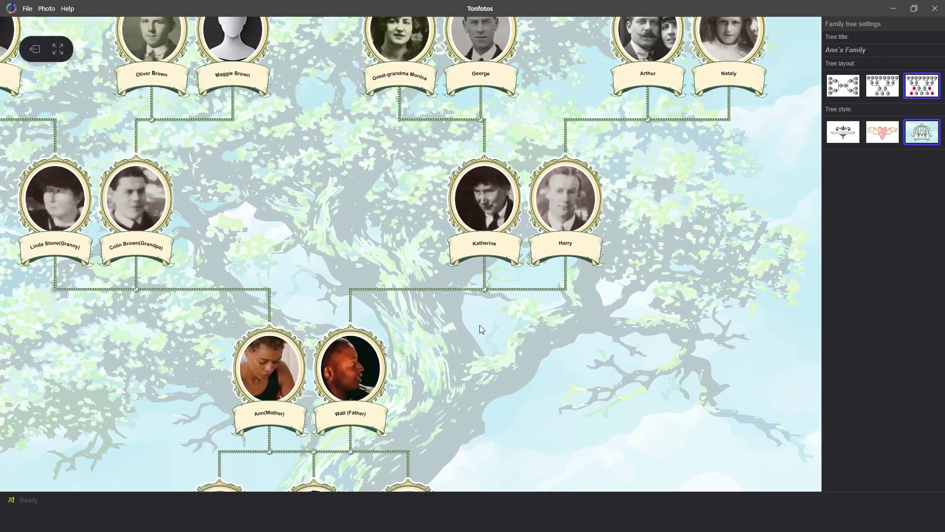
pyautogui.rightClick(484, 198)
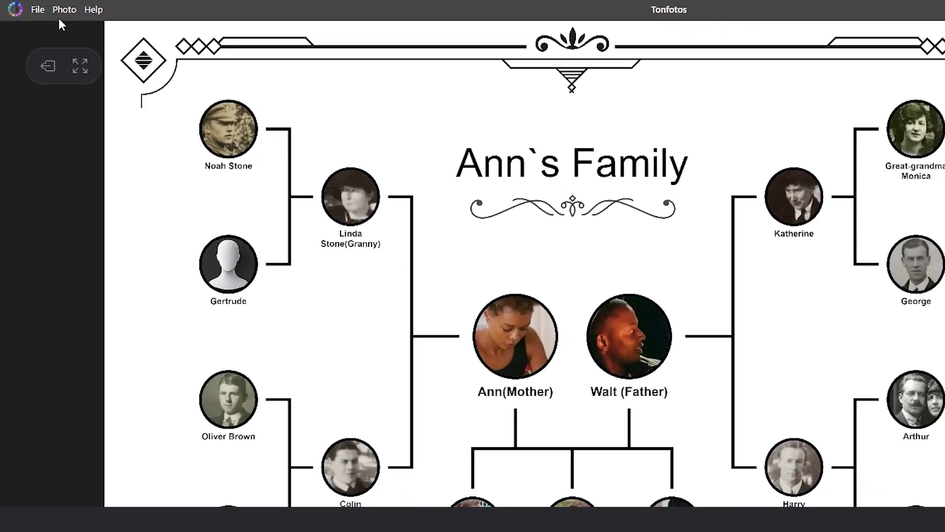
pyautogui.click(81, 16)
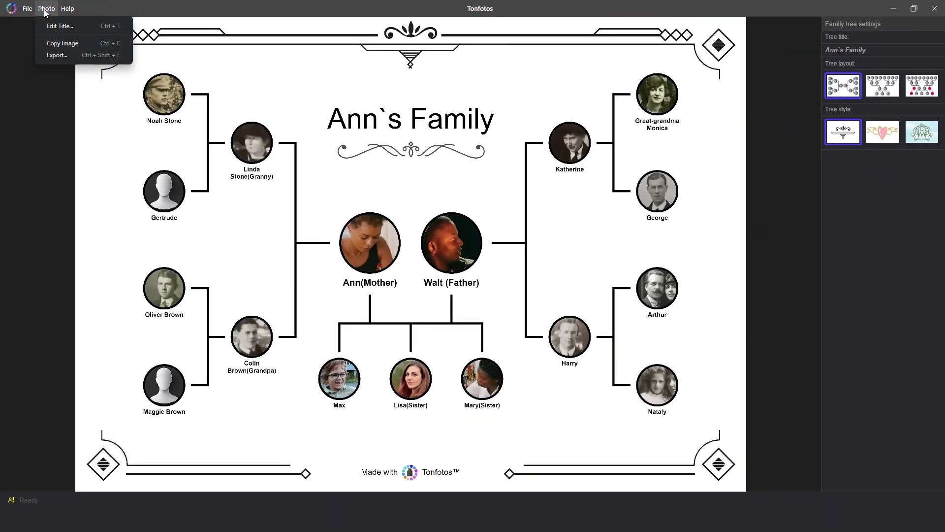
# Step: Export the family tree to the Desktop as a JPEG, High quality, Original size
pyautogui.click(69, 57)
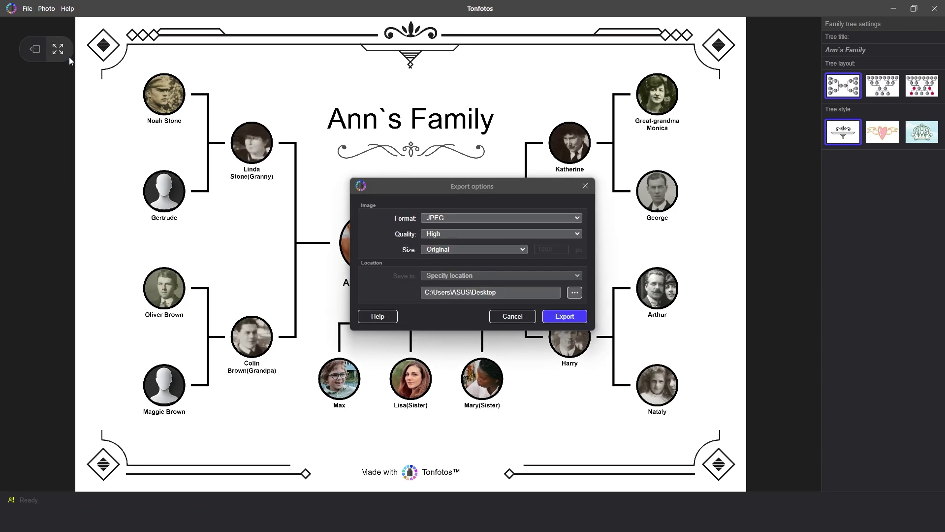
pyautogui.click(580, 219)
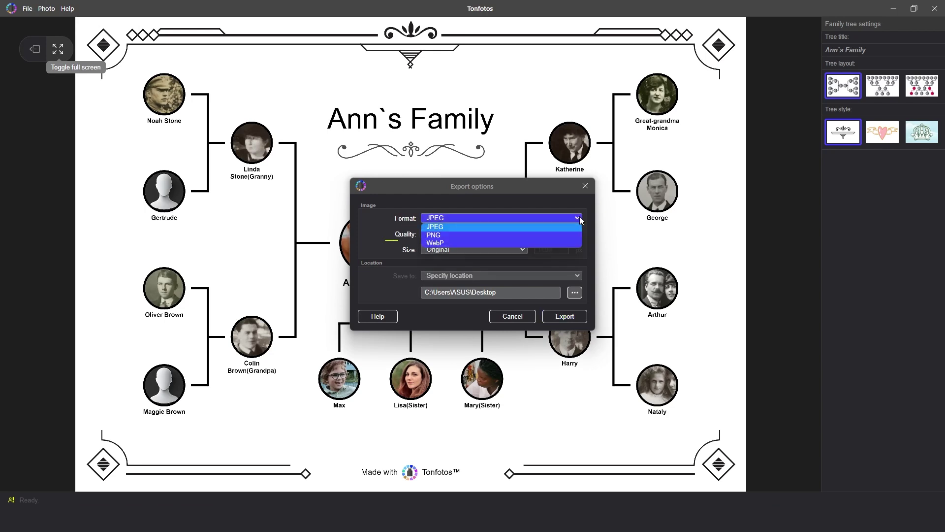
pyautogui.click(580, 217)
pyautogui.click(565, 233)
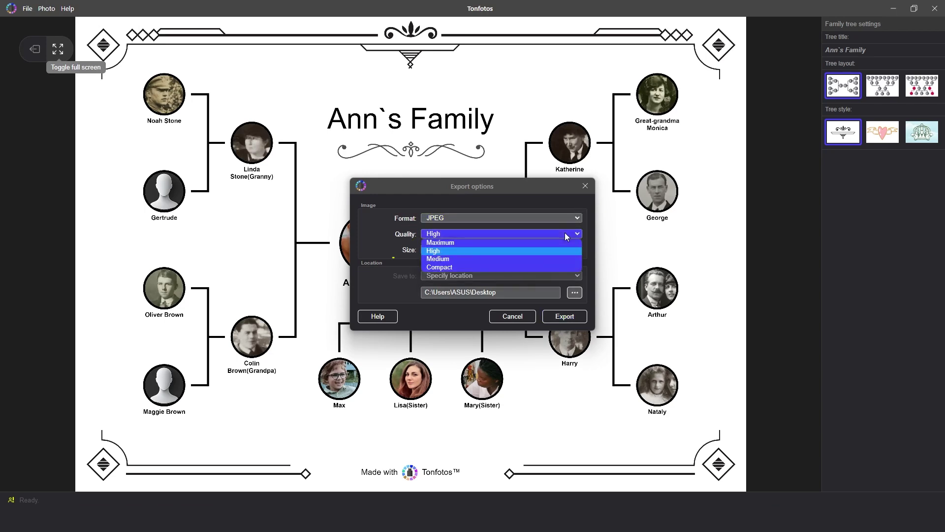
pyautogui.click(521, 207)
pyautogui.click(510, 251)
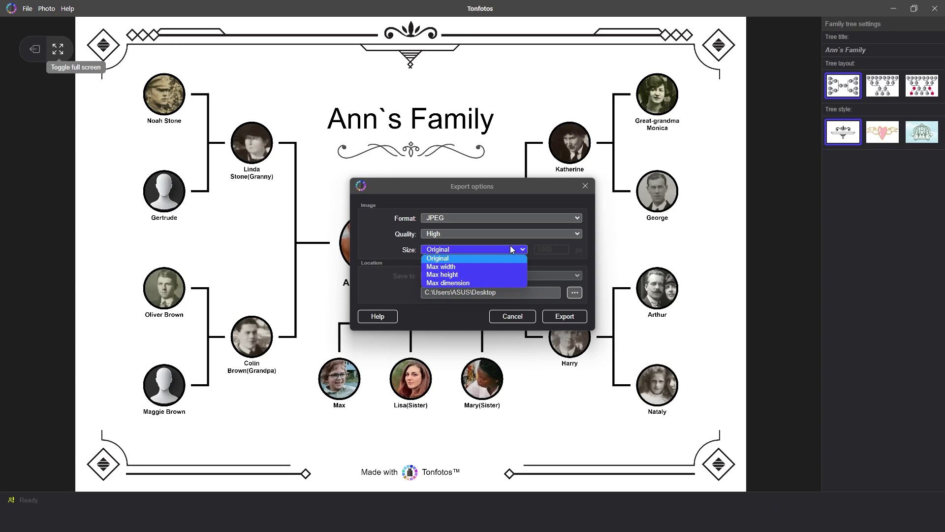
pyautogui.click(525, 204)
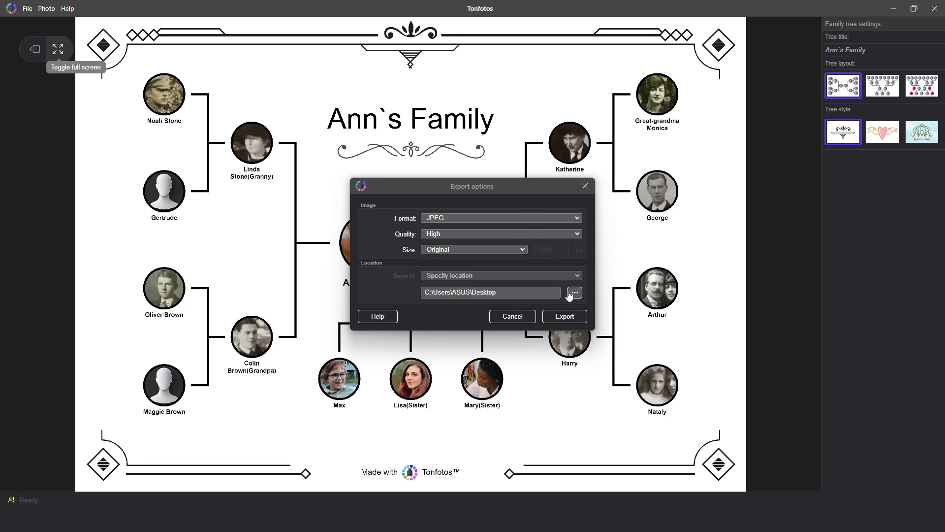
pyautogui.click(571, 318)
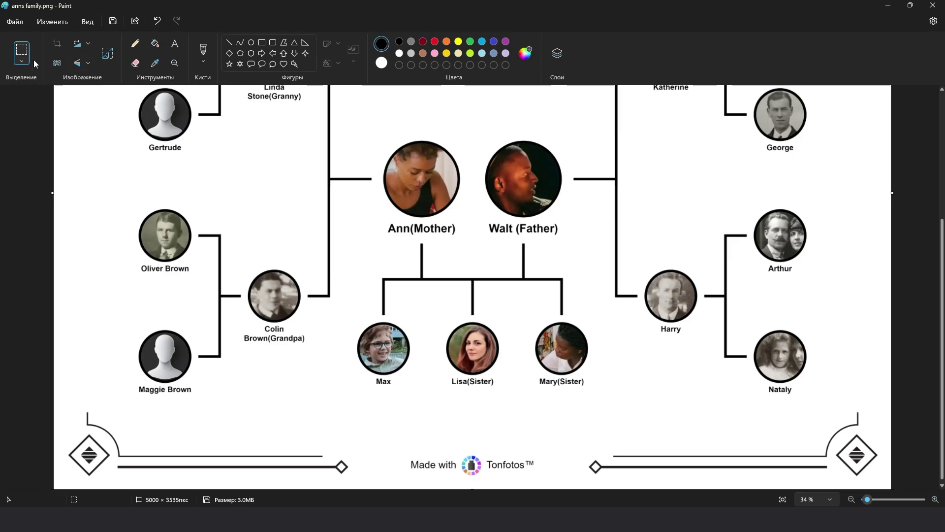
# Step: Zoom in and out over the exported 5000×3535 px tree image in Paint
pyautogui.scroll(-1, 433, 316)
pyautogui.scroll(-2, 433, 316)
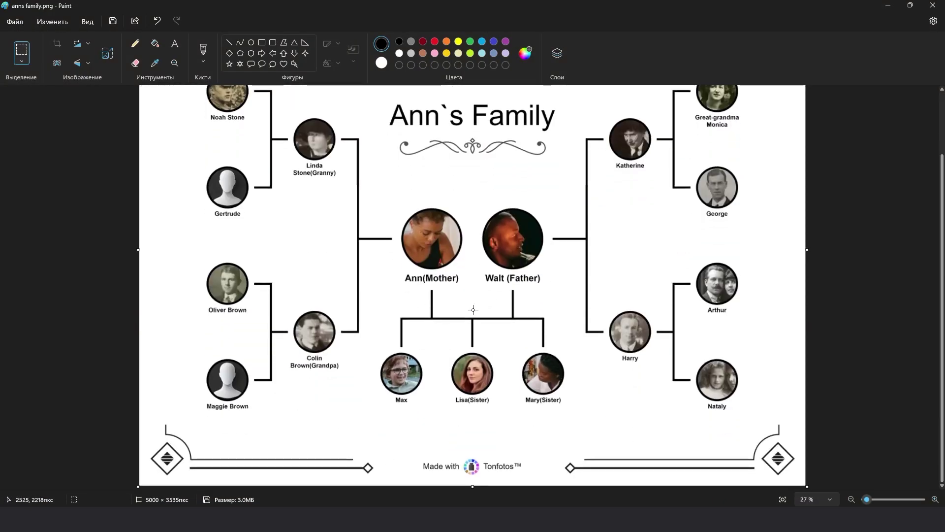
pyautogui.scroll(2, 502, 353)
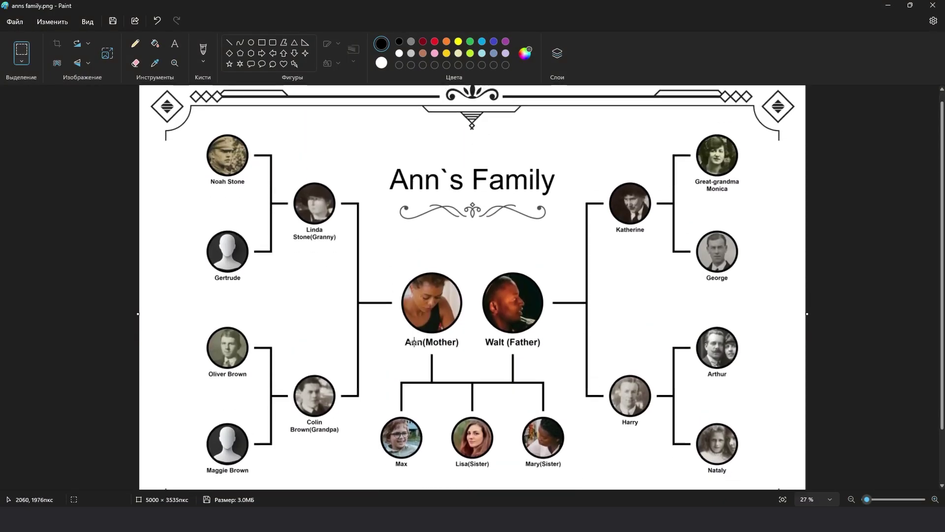
pyautogui.scroll(-2, 426, 323)
pyautogui.keyDown('ctrl'); pyautogui.scroll(3, 428, 325); pyautogui.keyUp('ctrl')
pyautogui.keyDown('ctrl'); pyautogui.scroll(-4, 427, 325); pyautogui.keyUp('ctrl')
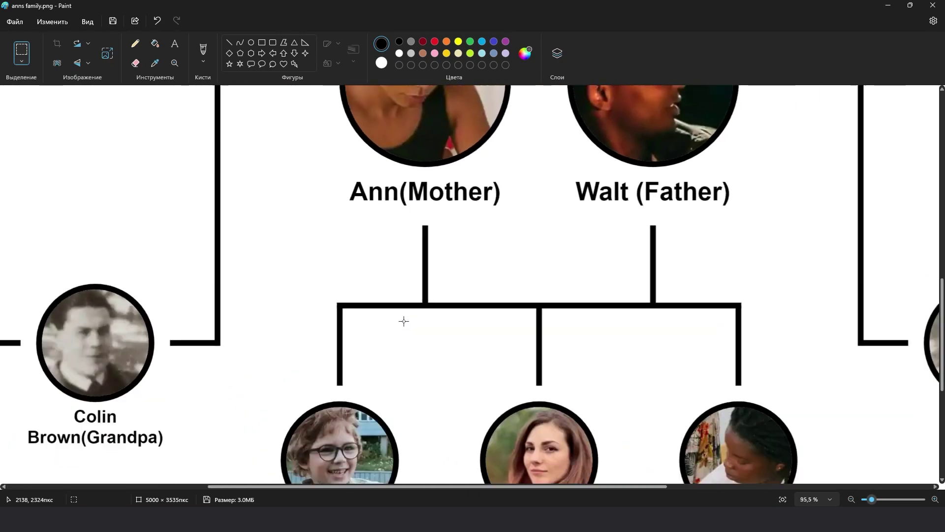
pyautogui.keyDown('ctrl'); pyautogui.scroll(-2, 403, 321); pyautogui.keyUp('ctrl')
pyautogui.keyDown('ctrl'); pyautogui.scroll(3, 275, 187); pyautogui.keyUp('ctrl')
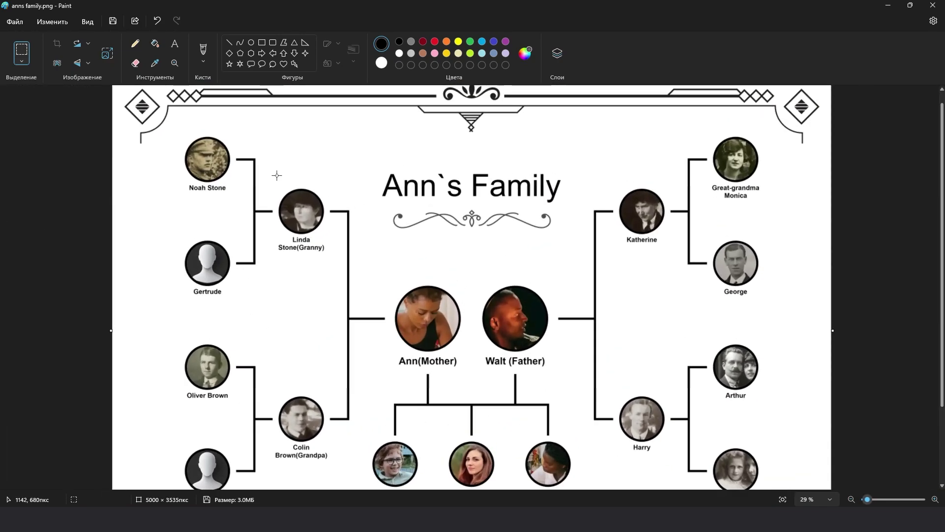
pyautogui.keyDown('ctrl'); pyautogui.scroll(-2, 503, 270); pyautogui.keyUp('ctrl')
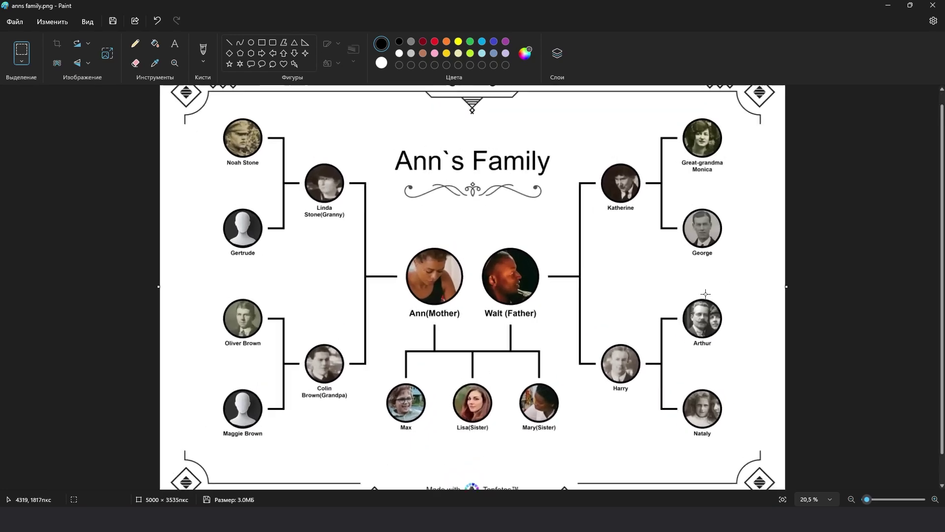
pyautogui.keyDown('ctrl'); pyautogui.scroll(4, 717, 294); pyautogui.keyUp('ctrl')
pyautogui.keyDown('ctrl'); pyautogui.scroll(3, 718, 295); pyautogui.keyUp('ctrl')
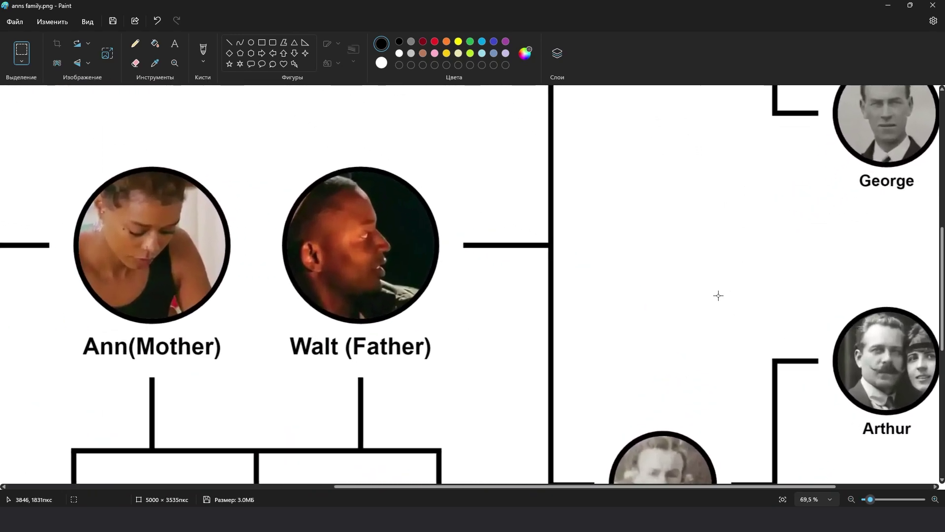
pyautogui.keyDown('ctrl'); pyautogui.scroll(2, 422, 359); pyautogui.keyUp('ctrl')
pyautogui.keyDown('ctrl'); pyautogui.scroll(-3, 272, 393); pyautogui.keyUp('ctrl')
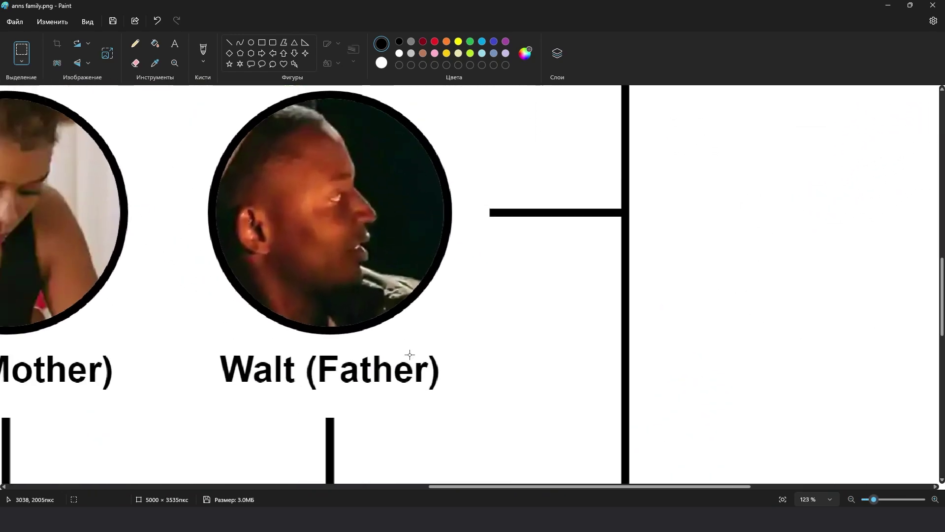
pyautogui.keyDown('ctrl'); pyautogui.scroll(-4, 345, 334); pyautogui.keyUp('ctrl')
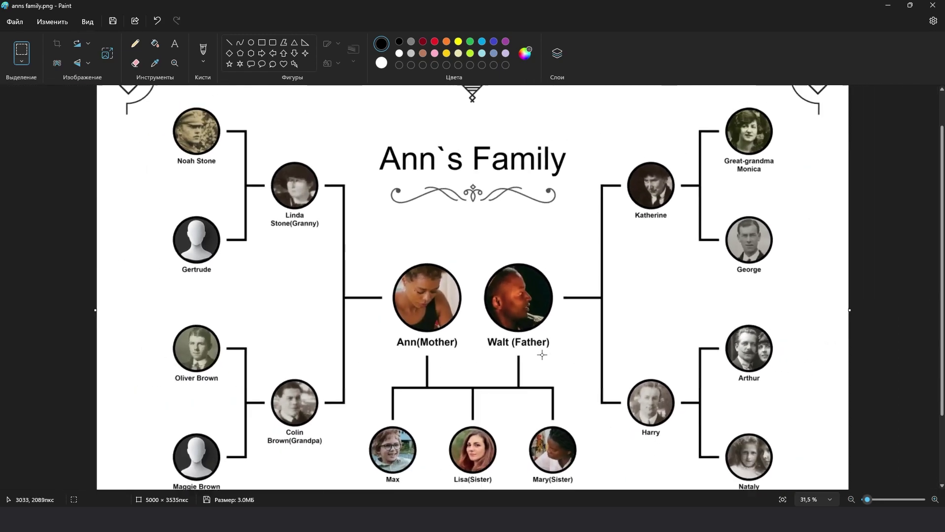
pyautogui.keyDown('ctrl'); pyautogui.scroll(2, 678, 433); pyautogui.keyUp('ctrl')
pyautogui.keyDown('ctrl'); pyautogui.scroll(-2, 679, 432); pyautogui.keyUp('ctrl')
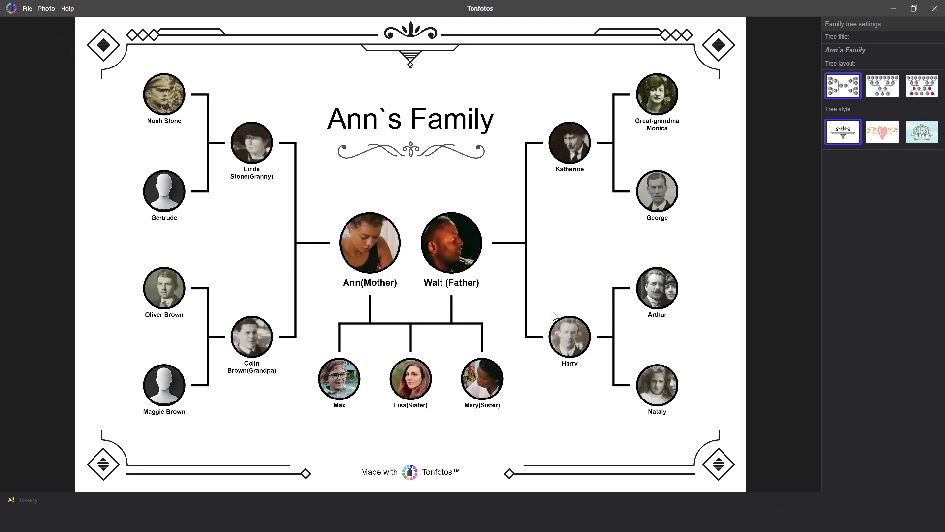
# Step: Copy the Ann`s Family tree image from Tonfotos to the clipboard
pyautogui.hotkey('ctrl', 'c')
pyautogui.hotkey('ctrl', 'v')
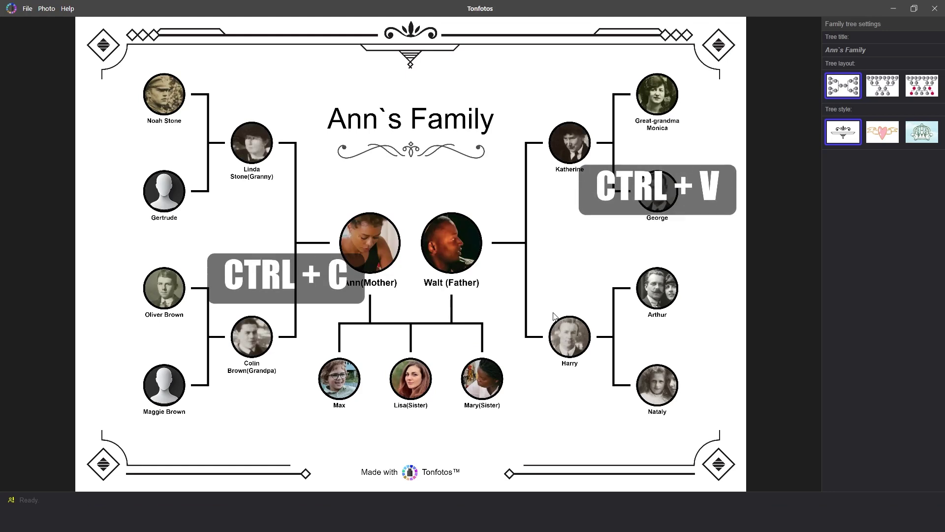
pyautogui.hotkey('ctrl', 'c')
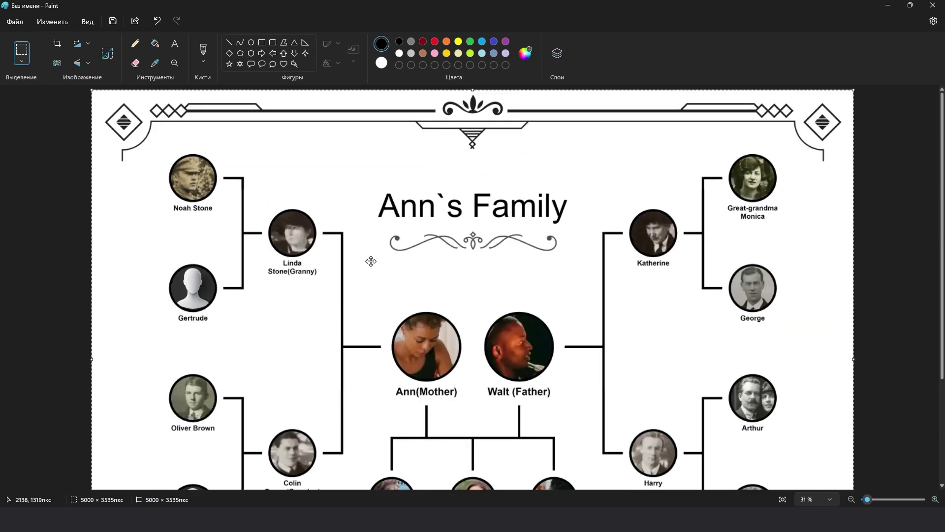
# Step: Reposition the pasted family tree on the new Paint canvas
pyautogui.moveTo(386, 226); pyautogui.dragTo(386, 200)
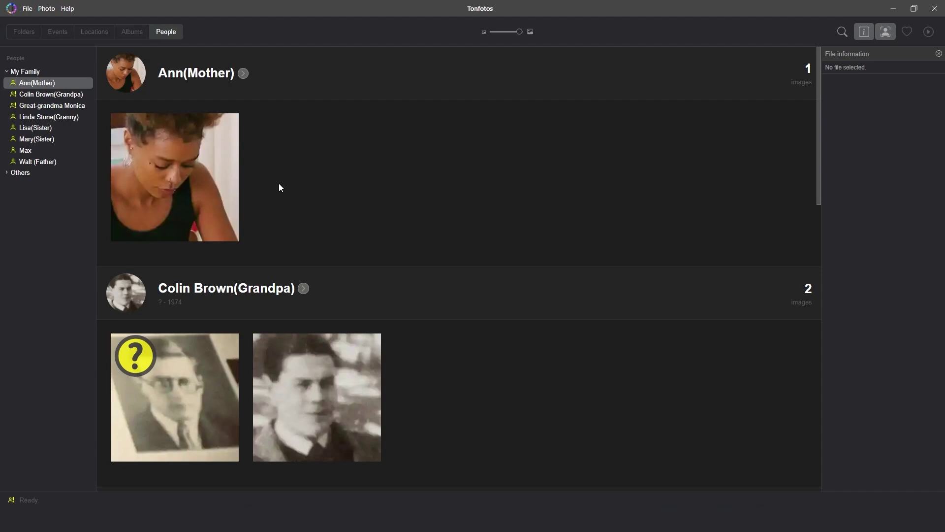
# Step: Add a University friends relation to Ann (Mother), picking one person from the list filtered by 'V'
pyautogui.click(243, 73)
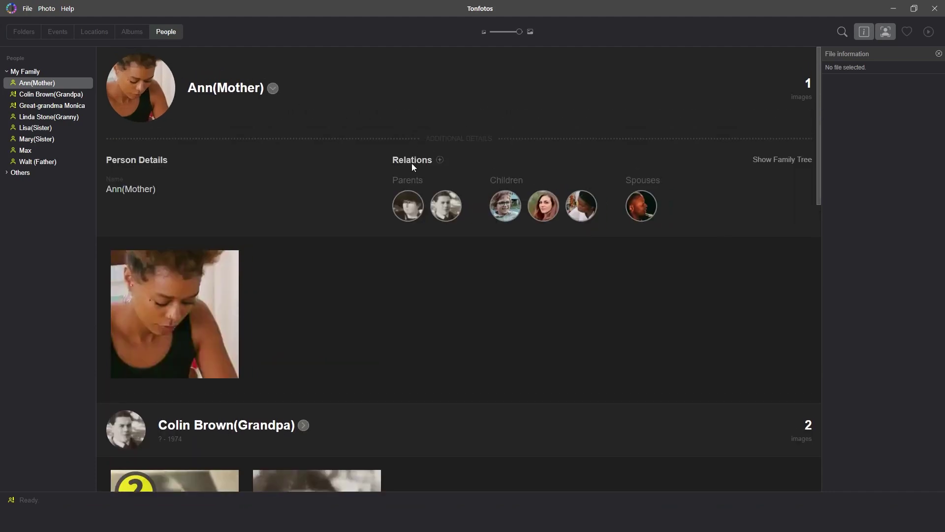
pyautogui.click(440, 159)
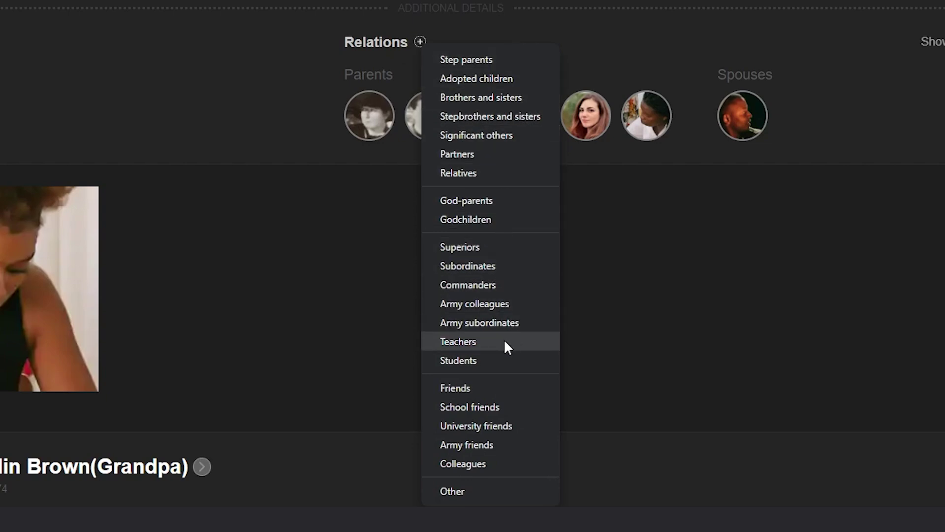
pyautogui.click(503, 428)
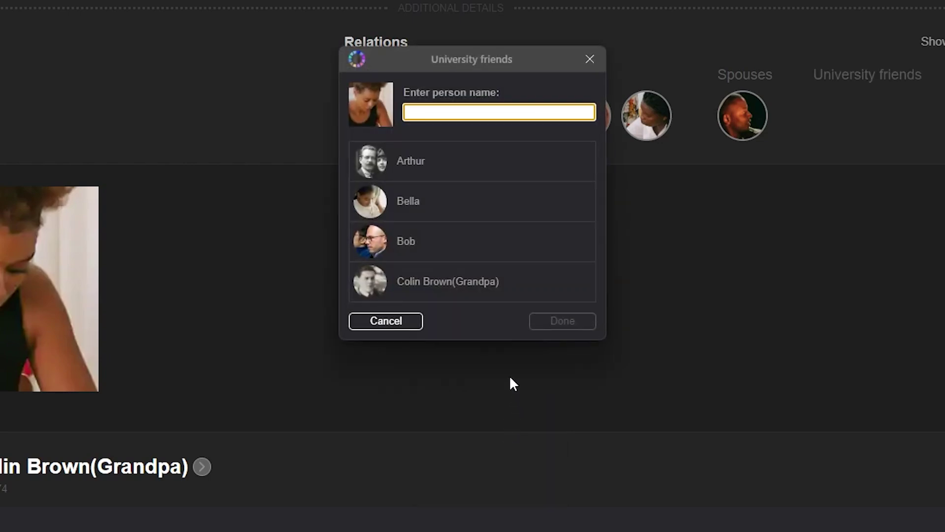
pyautogui.write('V')
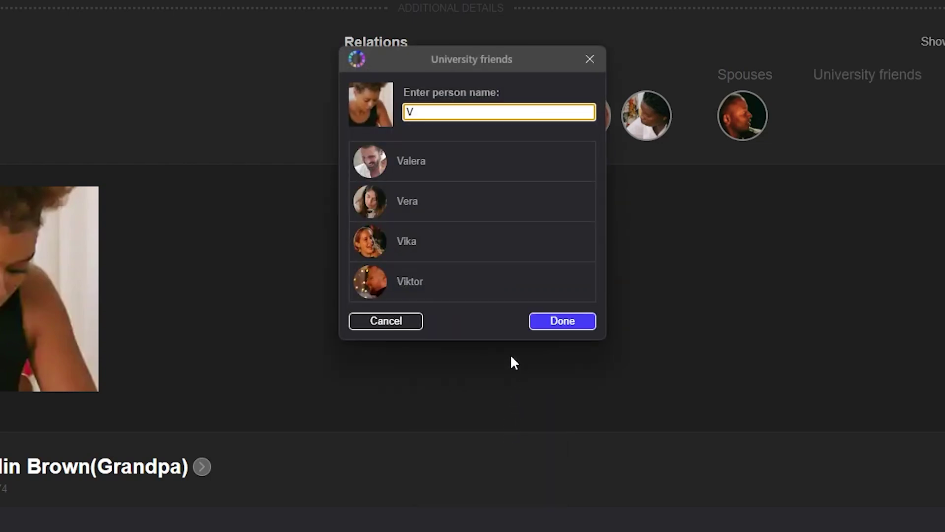
pyautogui.click(438, 280)
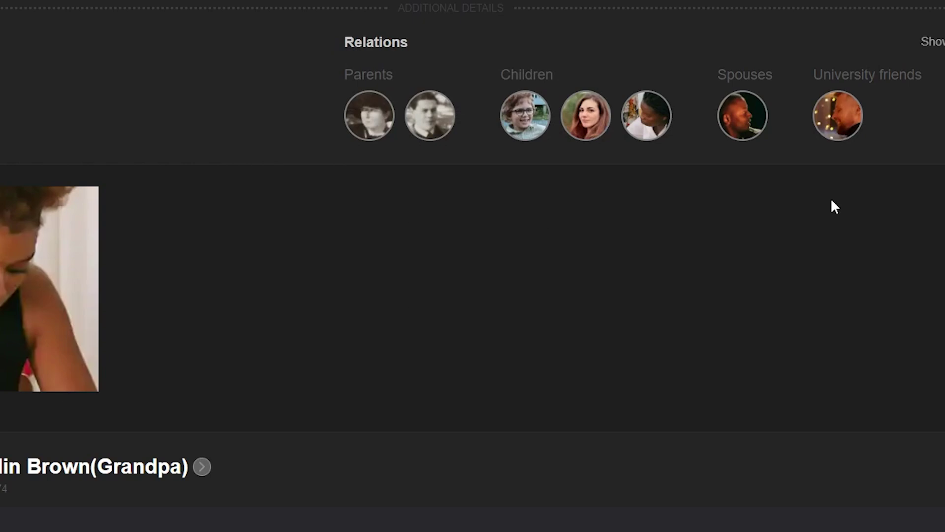